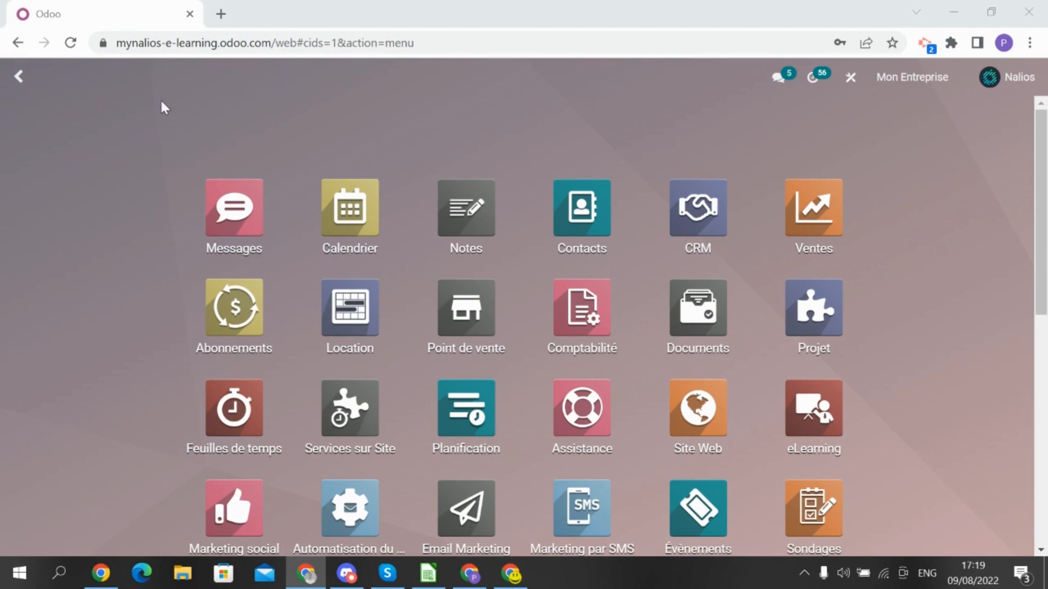
Scroll the app grid and launch the Congés (Time Off) app
scroll(675, 409, "down", 7)
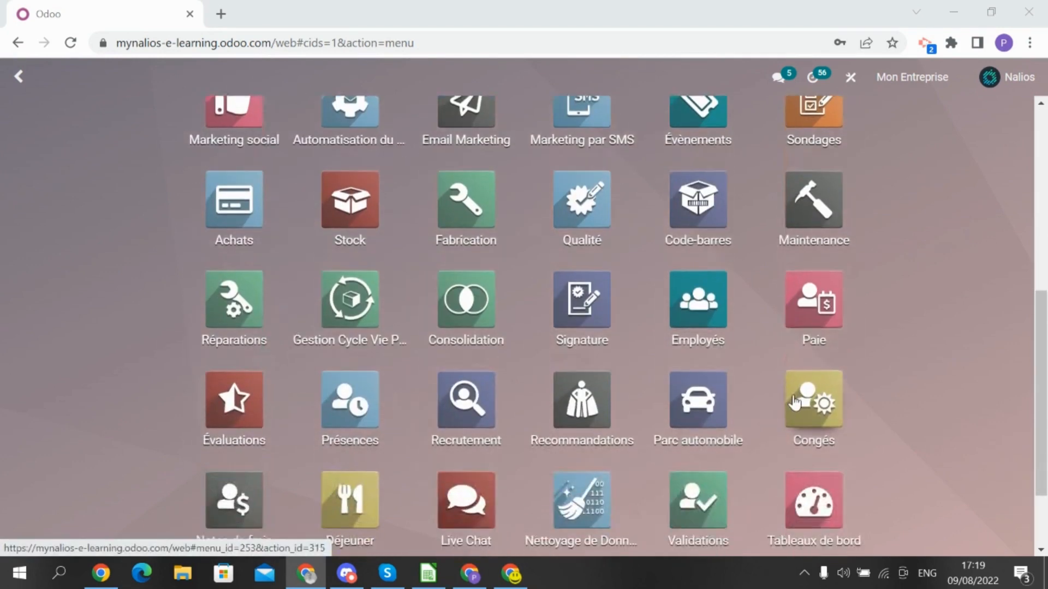
left_click(798, 403)
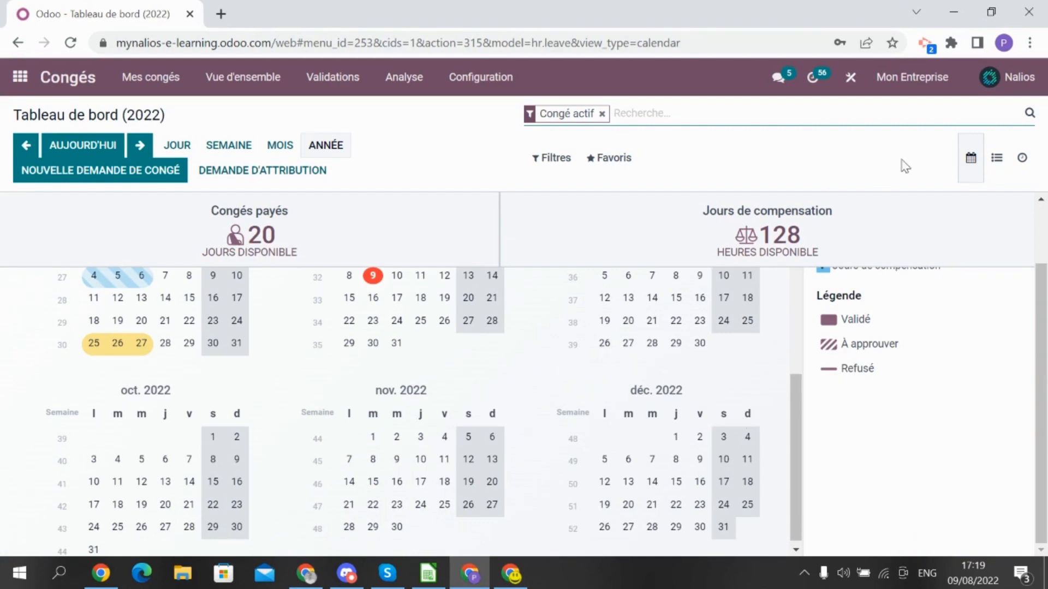
From Validations > Allocations, create a new allocation titled 'congés payés 2022'
left_click(357, 87)
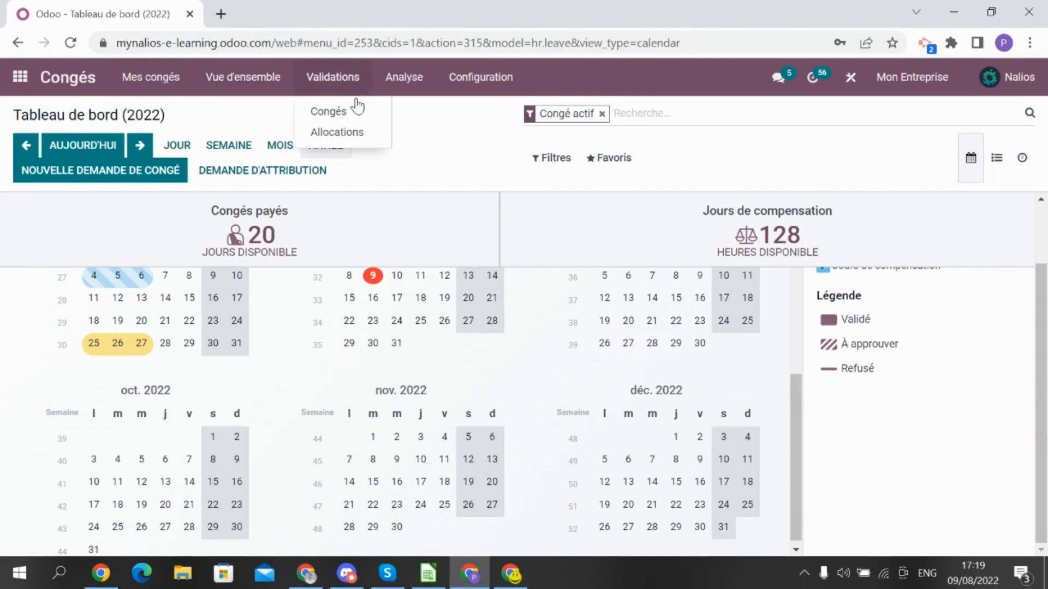
left_click(342, 137)
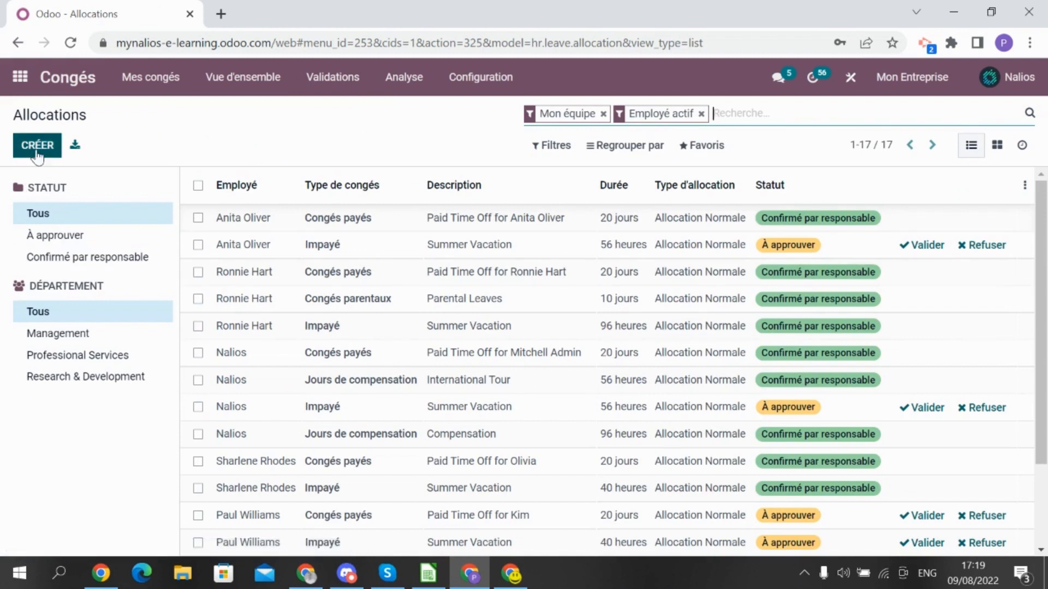
left_click(36, 153)
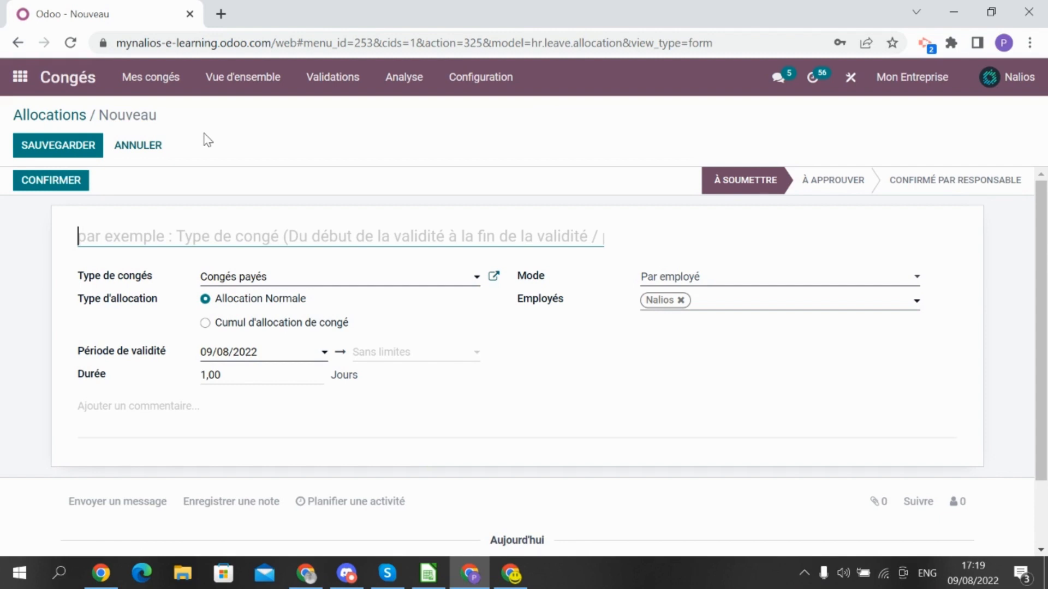
type("J")
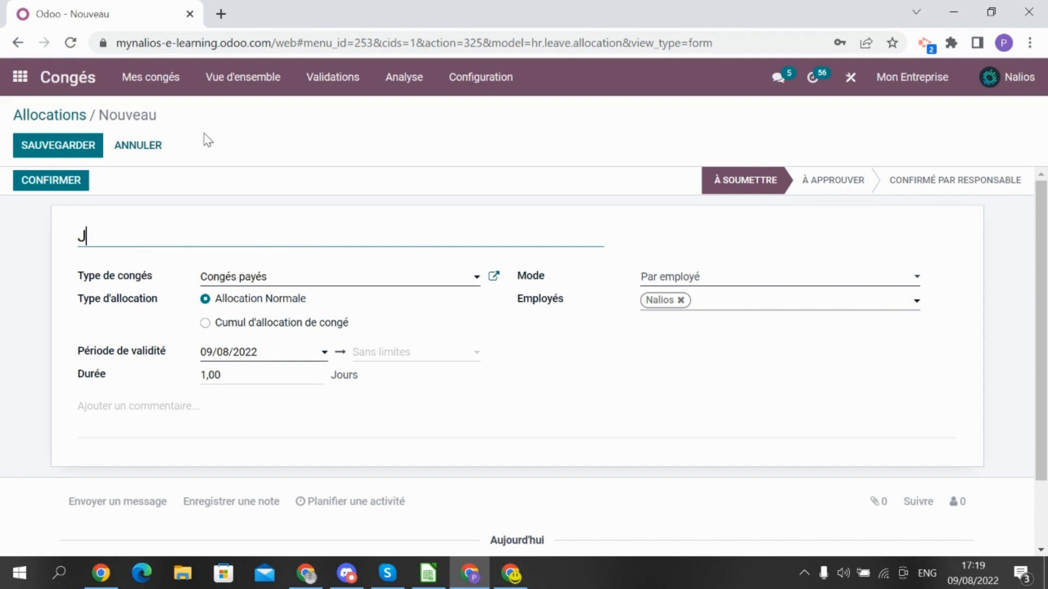
key("BackSpace")
type("congés p")
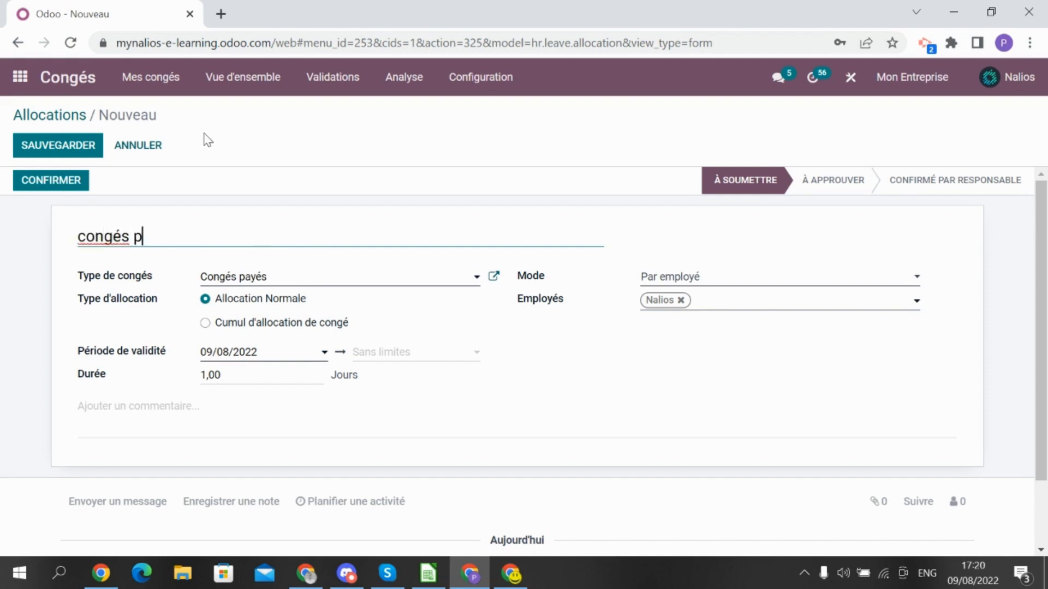
type("ayés 2022")
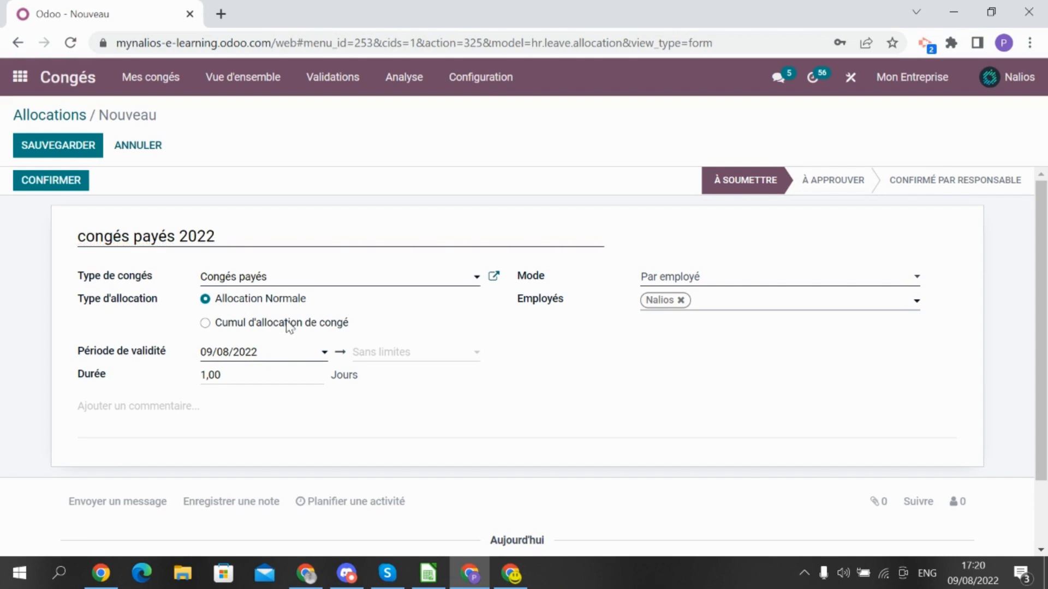
Make the allocation an accrual allocation using the Seniority Plan
left_click(206, 325)
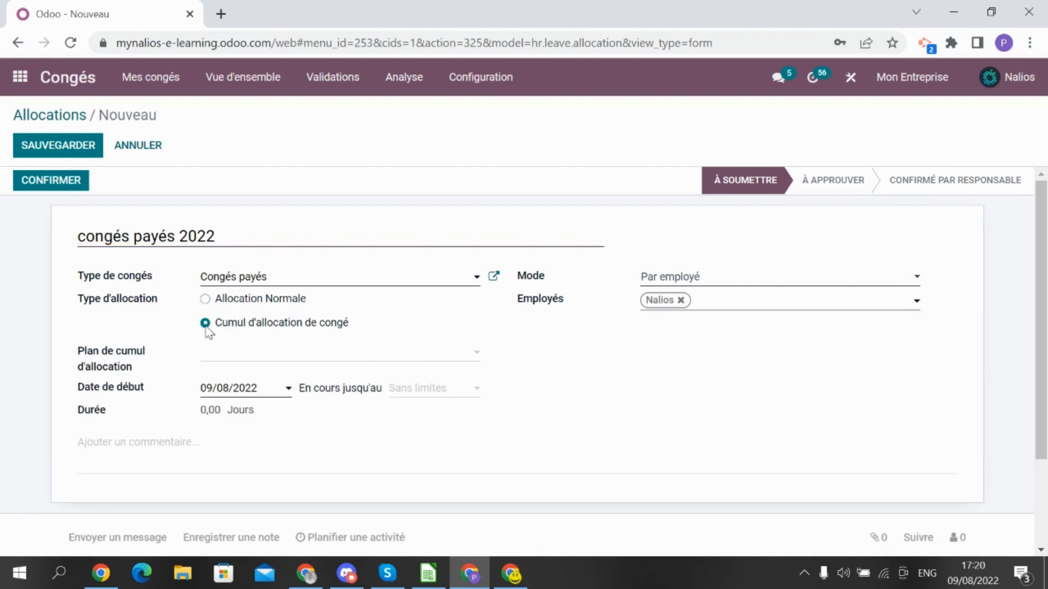
left_click(239, 363)
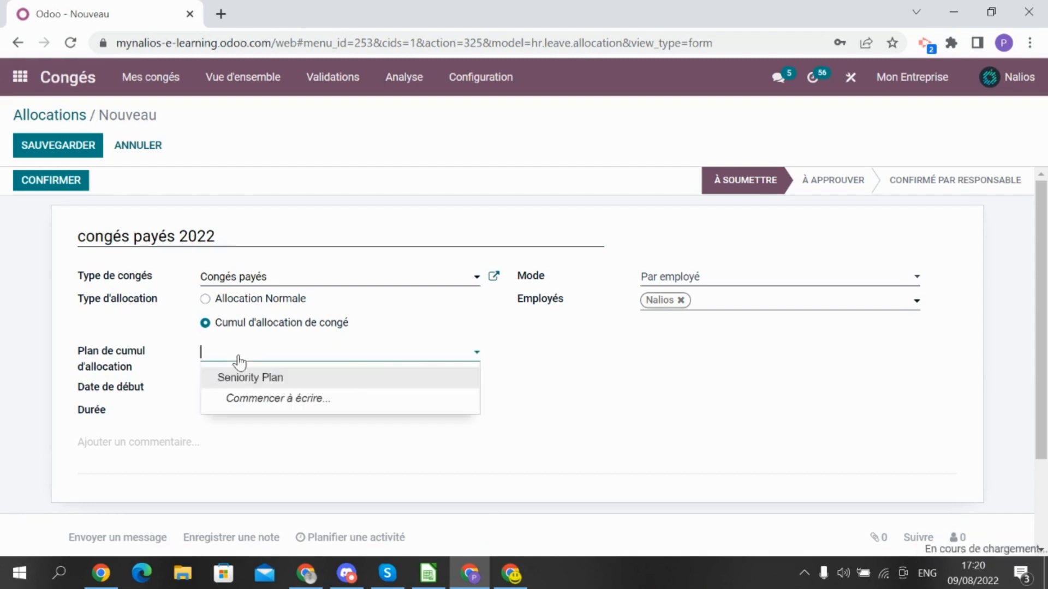
left_click(266, 378)
Review the Seniority Plan's levels in its details dialog, then close it
left_click(493, 352)
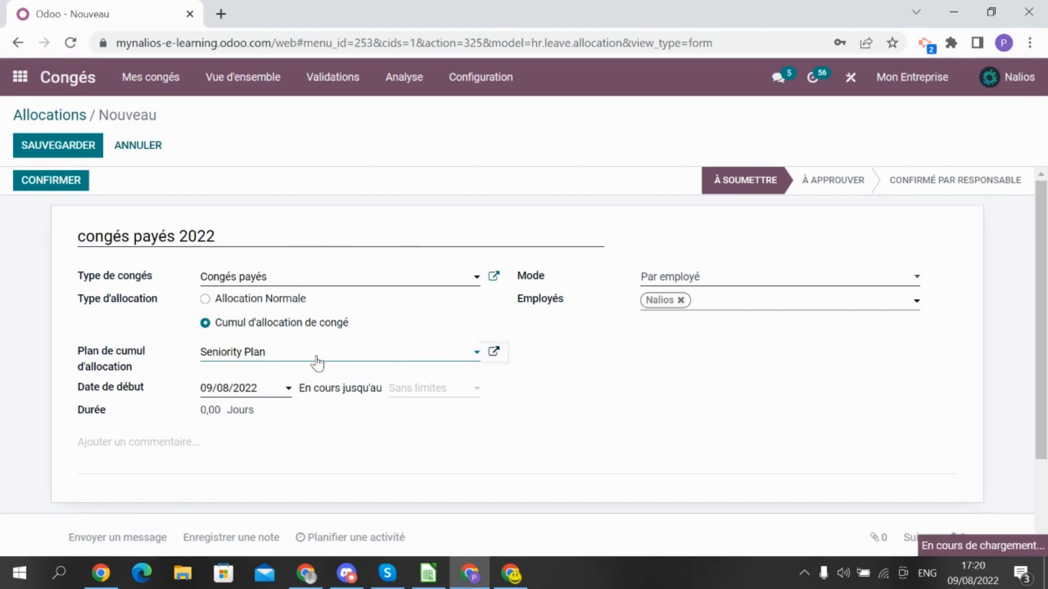
scroll(328, 269, "down", 2)
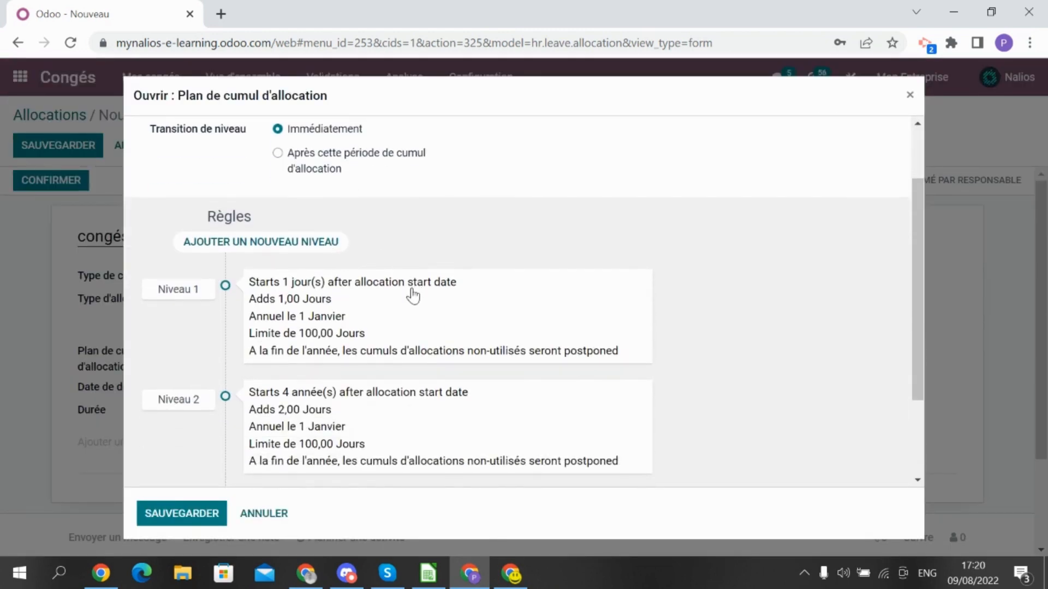
scroll(587, 319, "down", 2)
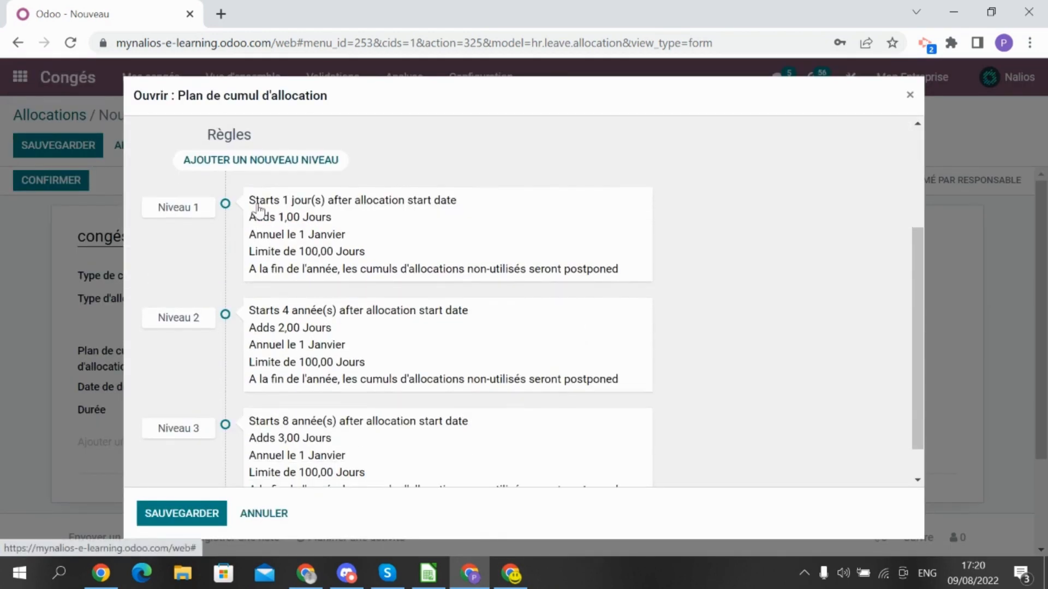
scroll(371, 300, "up", 3)
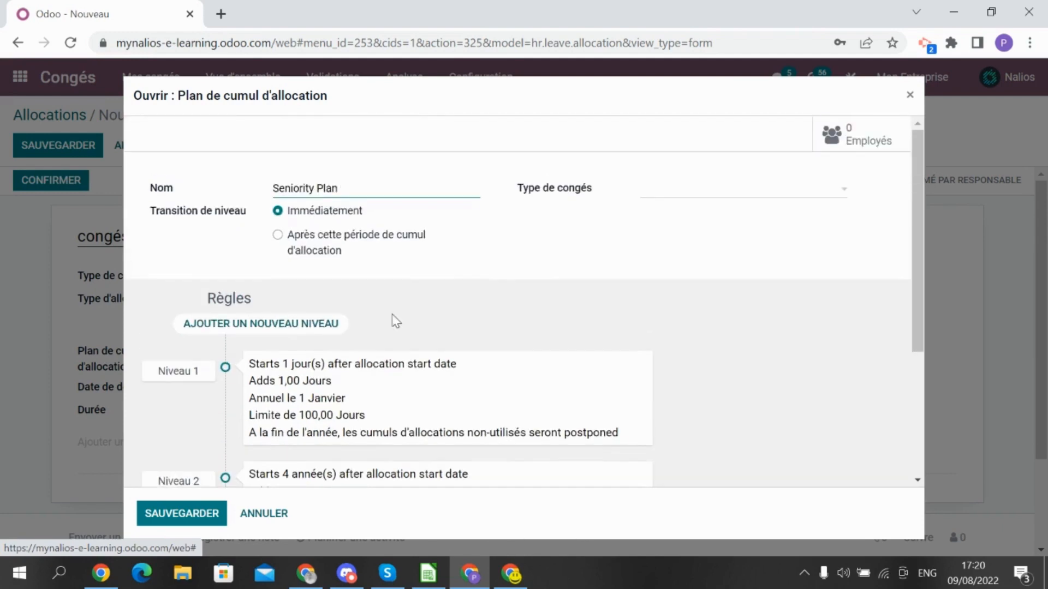
left_click(909, 95)
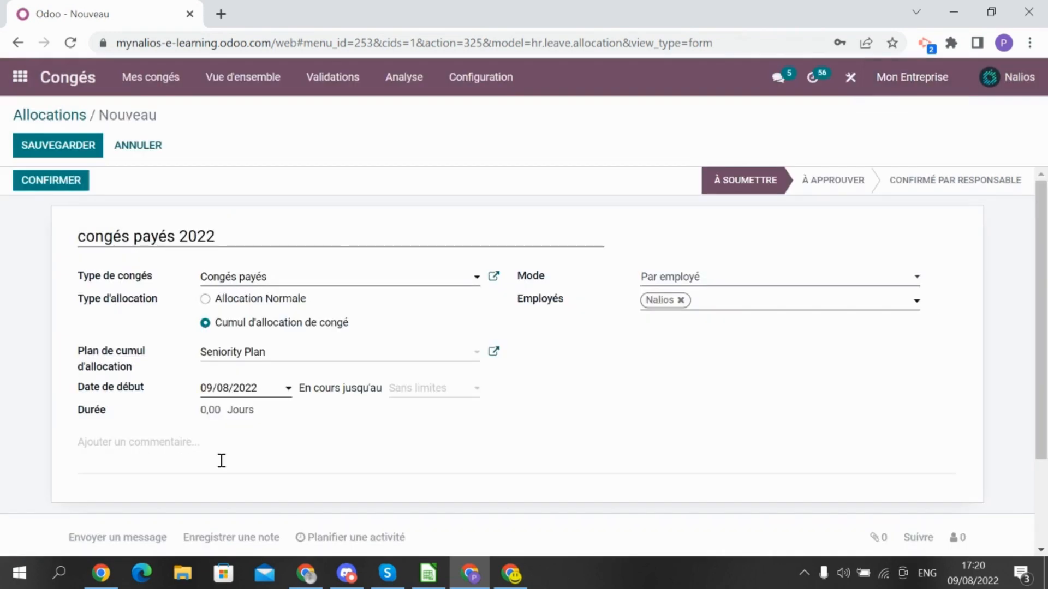
Switch to a normal allocation valid from 01/01/2022 to 31/12/2022
left_click(238, 300)
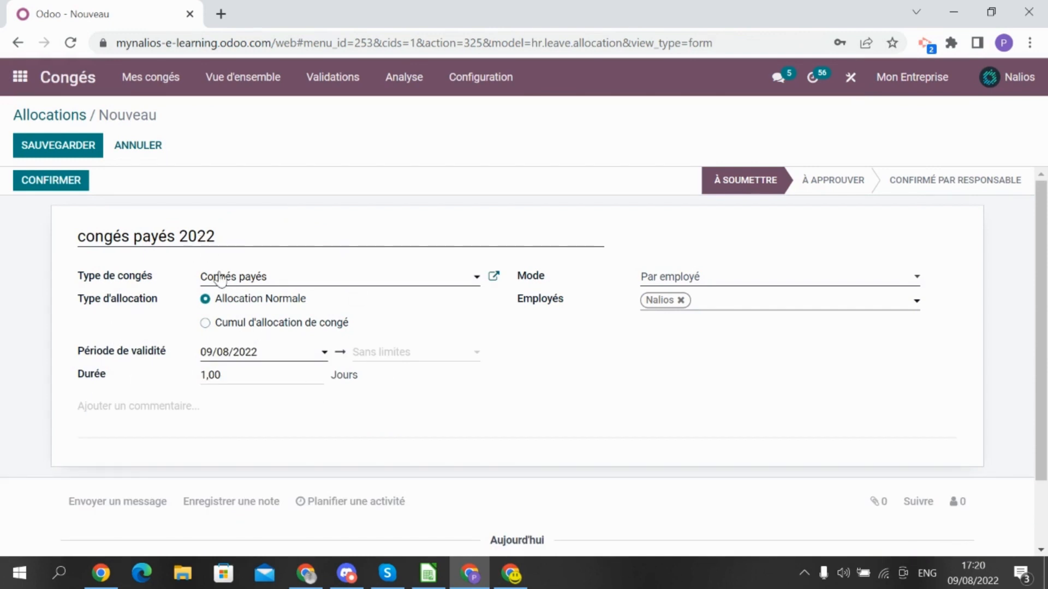
left_click(290, 355)
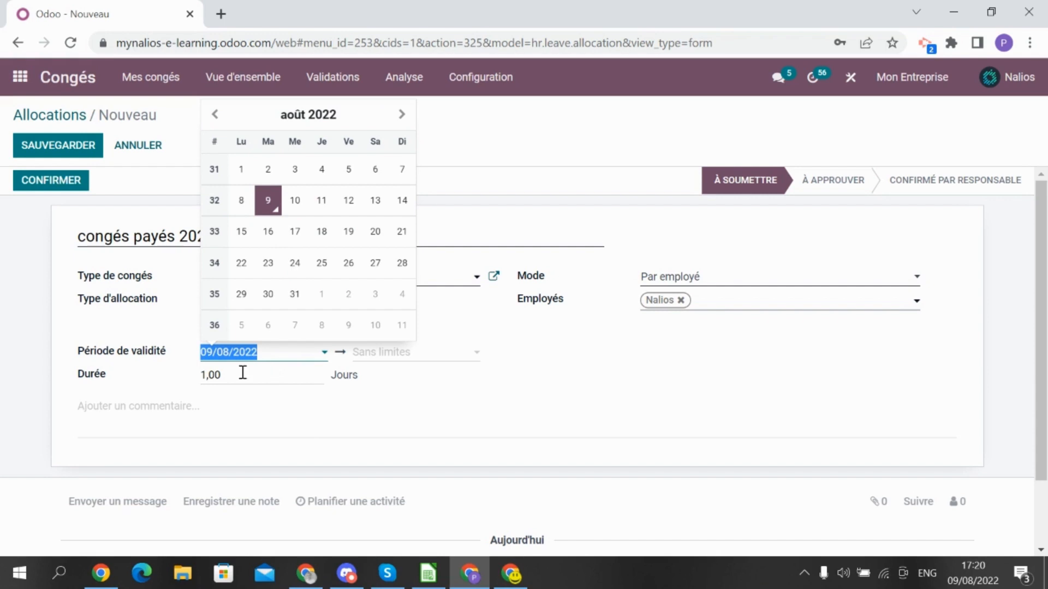
type("010122")
left_click(412, 354)
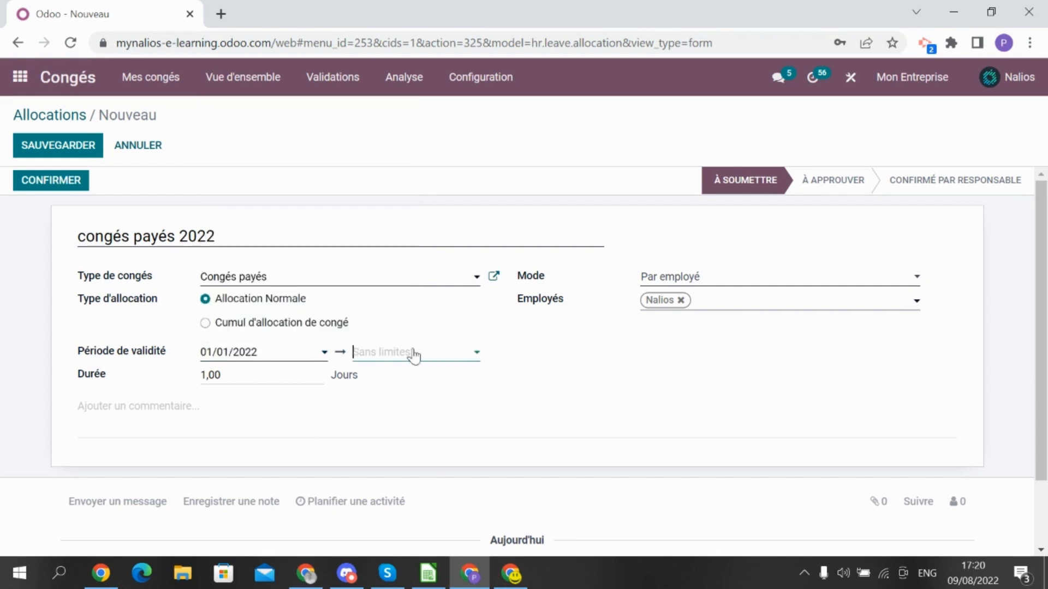
type("2")
key("BackSpace")
type("31/12/202")
left_click(386, 404)
Set the allocation duration to 10 days
left_click(238, 377)
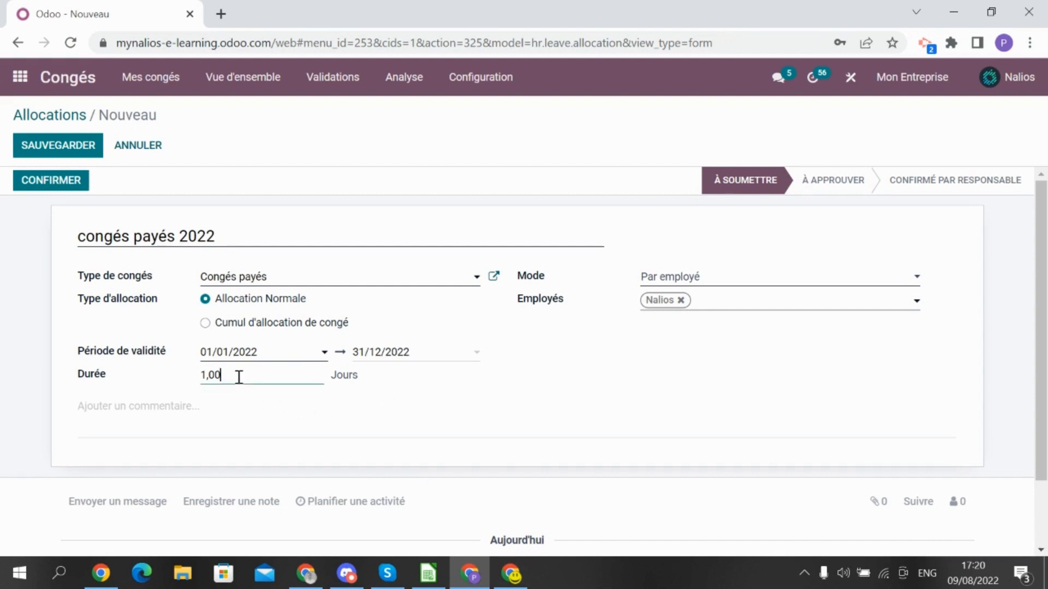
double_click(235, 378)
type("10")
Search for and add the demo employee to the allocation's employees
left_click(711, 307)
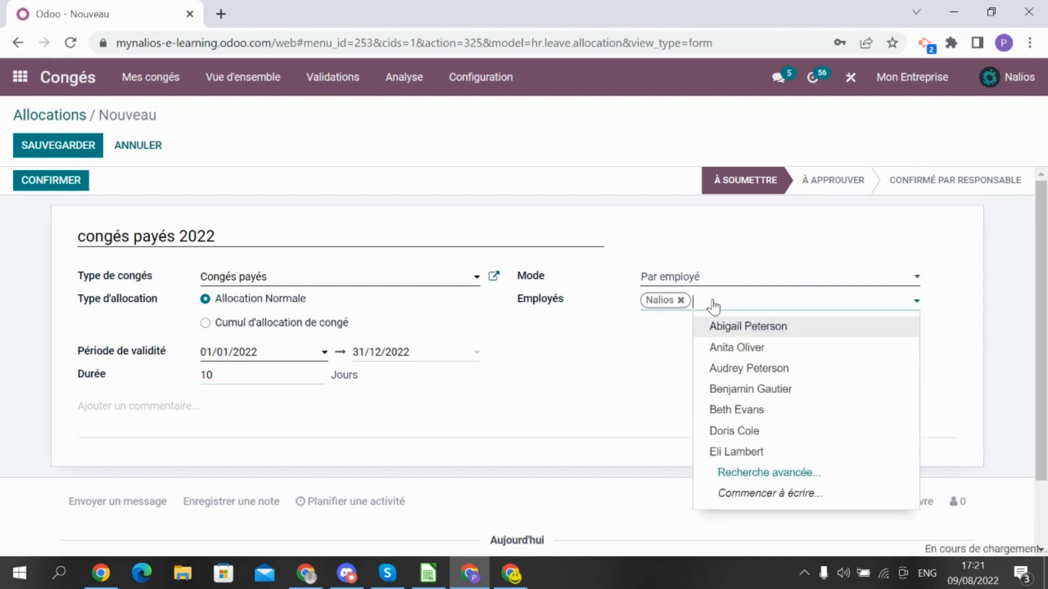
type("marc")
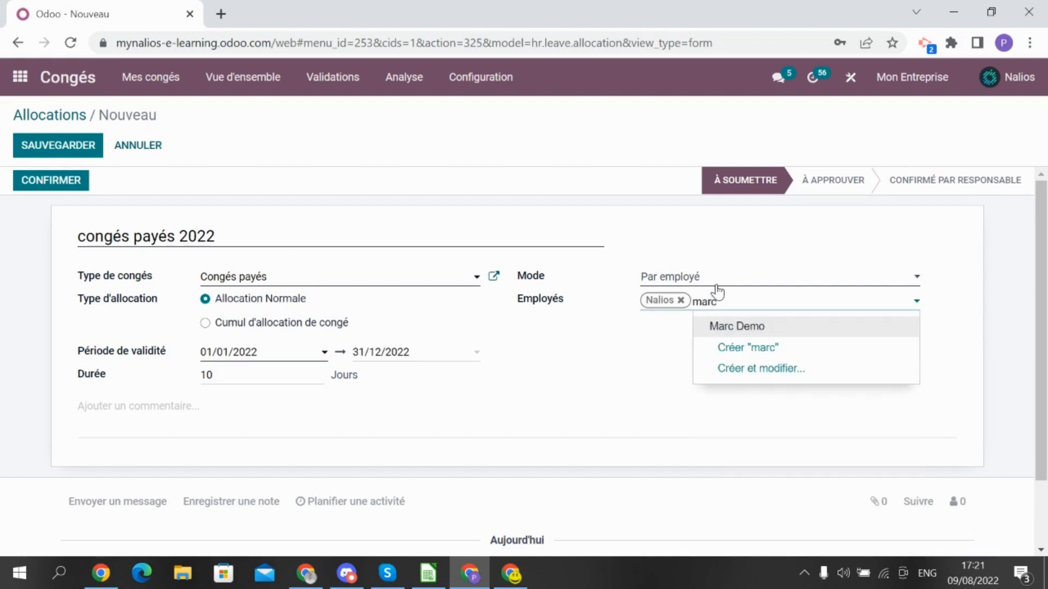
left_click(719, 327)
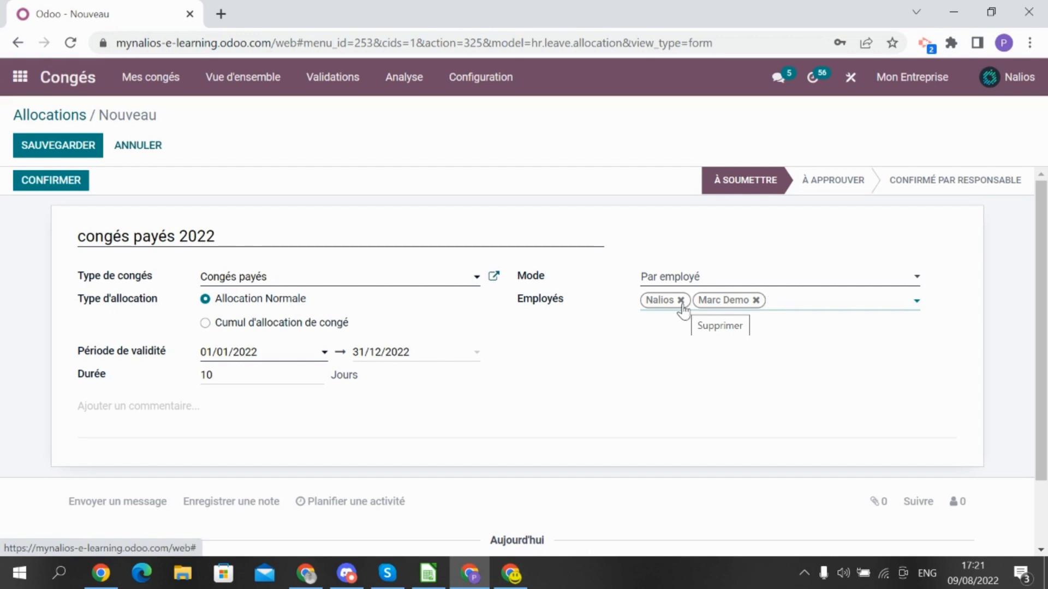
Try company, department and employee-category allocation modes, then discard the unfinished draft
left_click(666, 276)
left_click(671, 307)
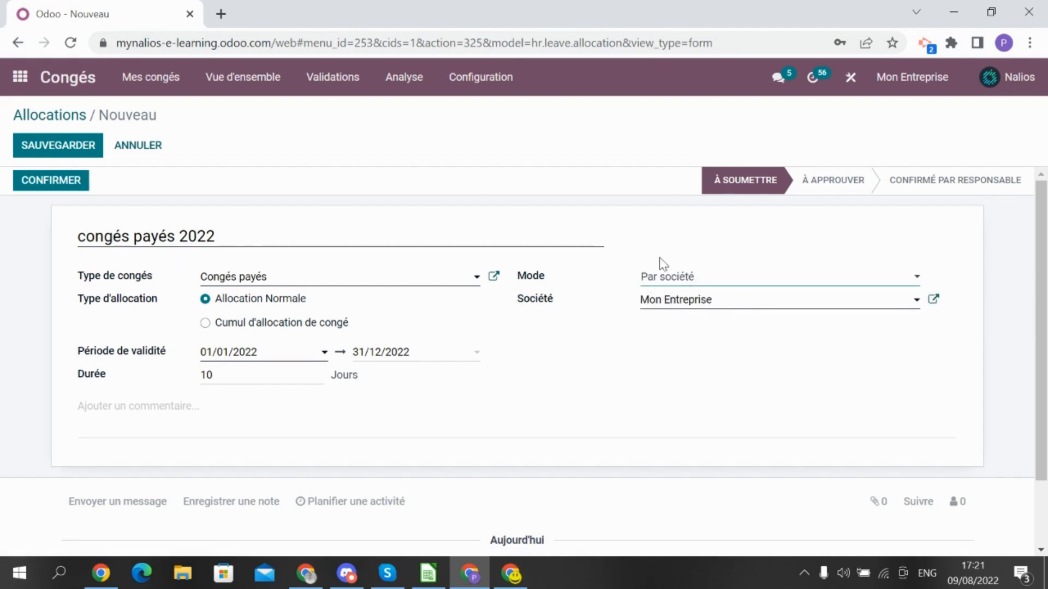
left_click(686, 279)
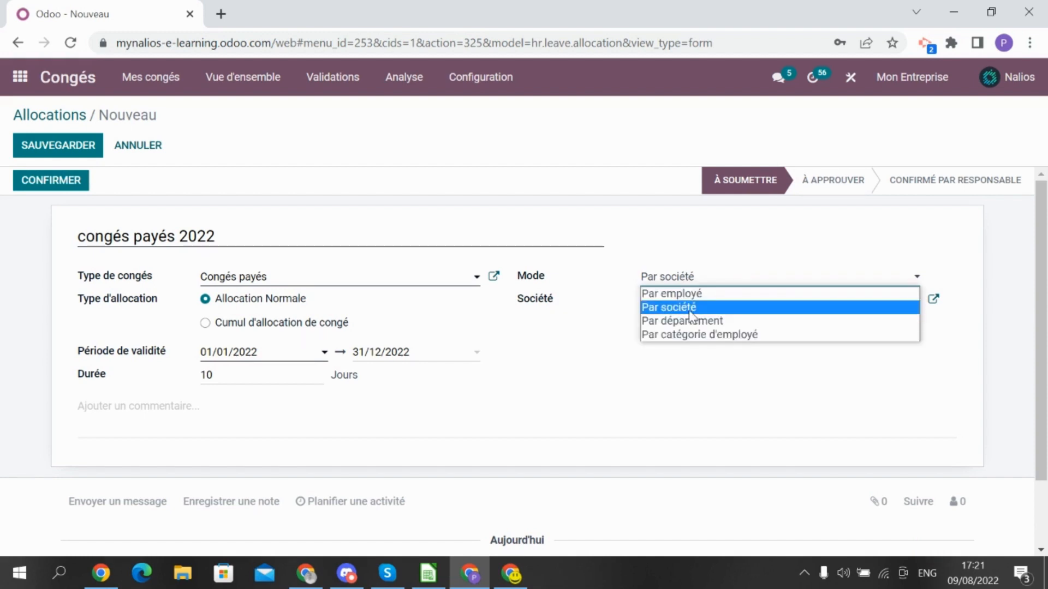
left_click(686, 321)
left_click(697, 302)
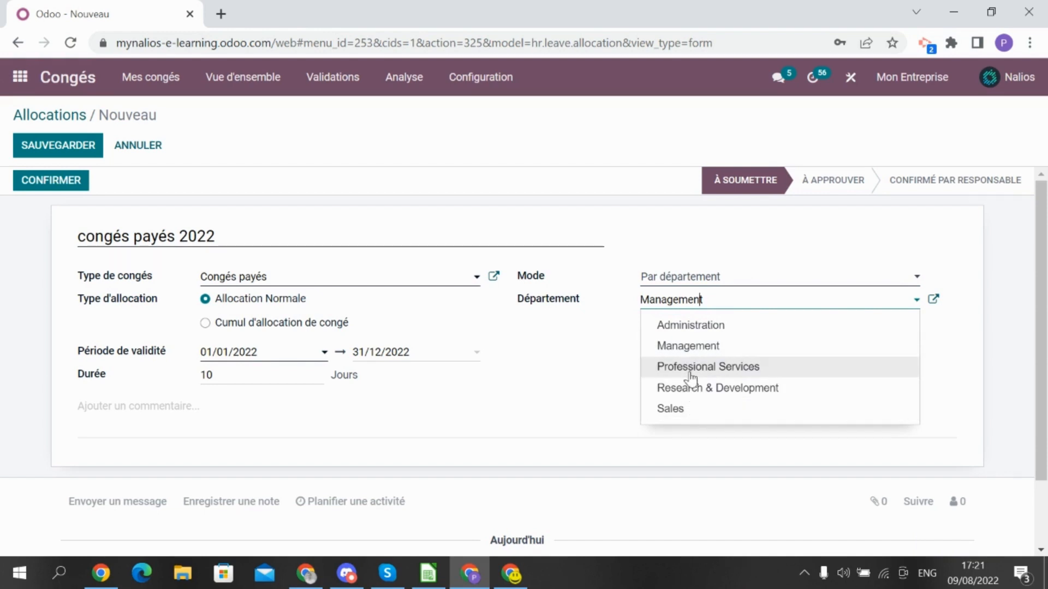
left_click(695, 277)
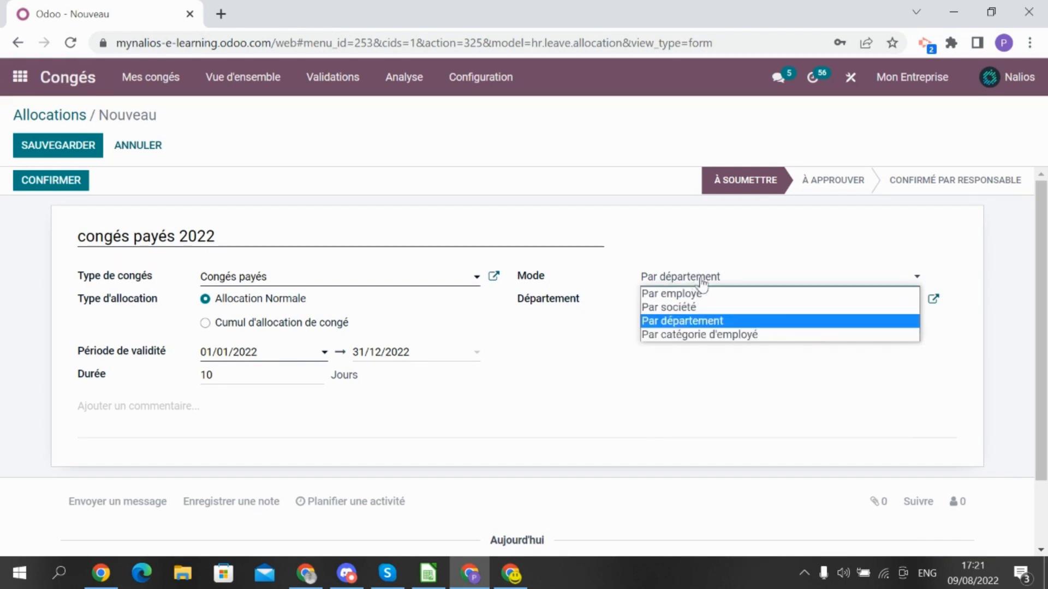
left_click(710, 339)
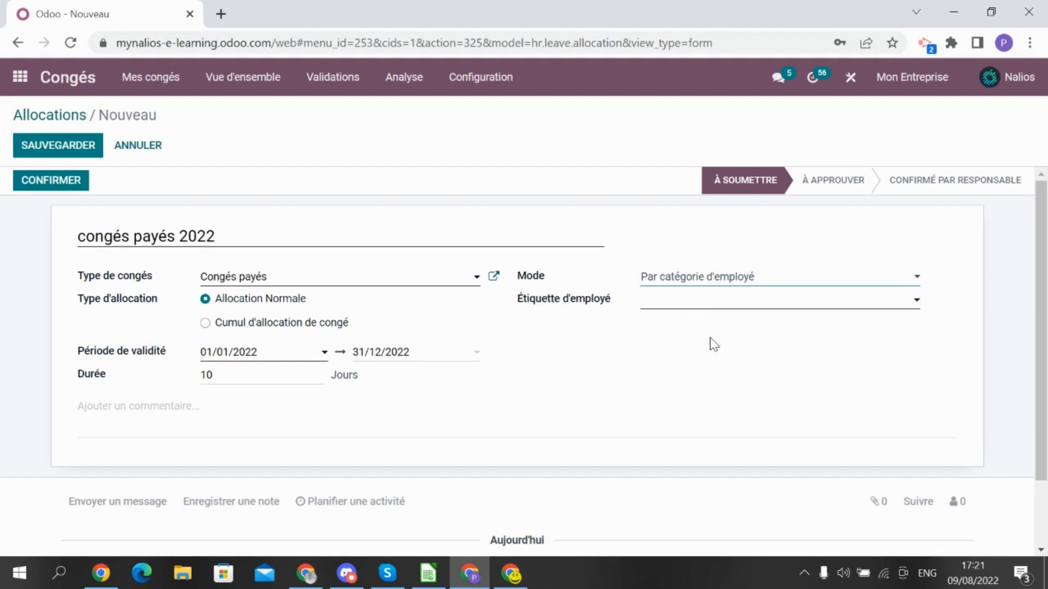
left_click(702, 304)
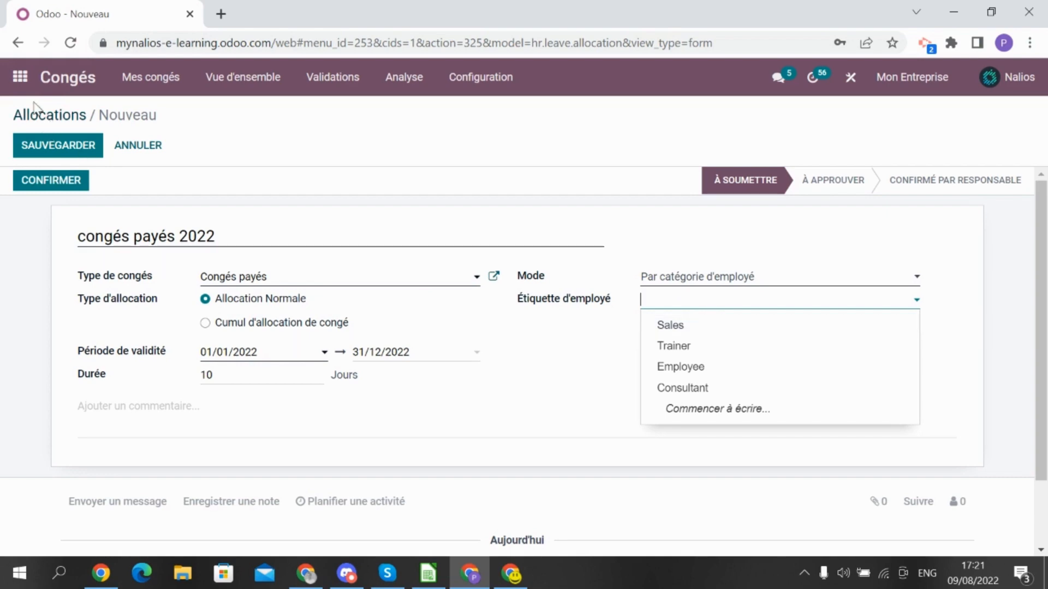
left_click(20, 79)
left_click(147, 145)
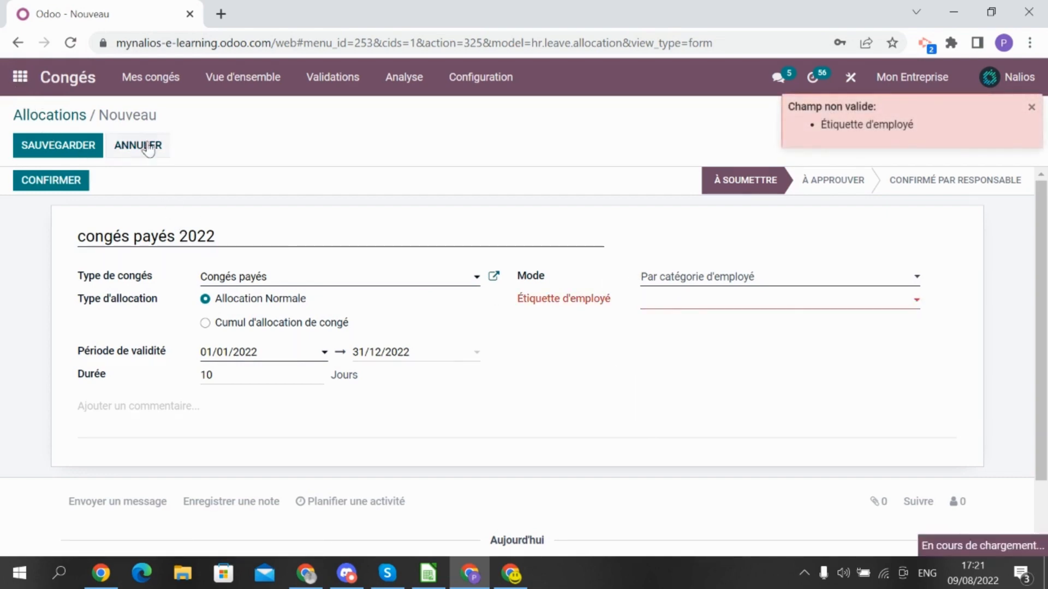
Open the Employés app and open the demo employee's record via the 'marc' search
scroll(496, 454, "down", 3)
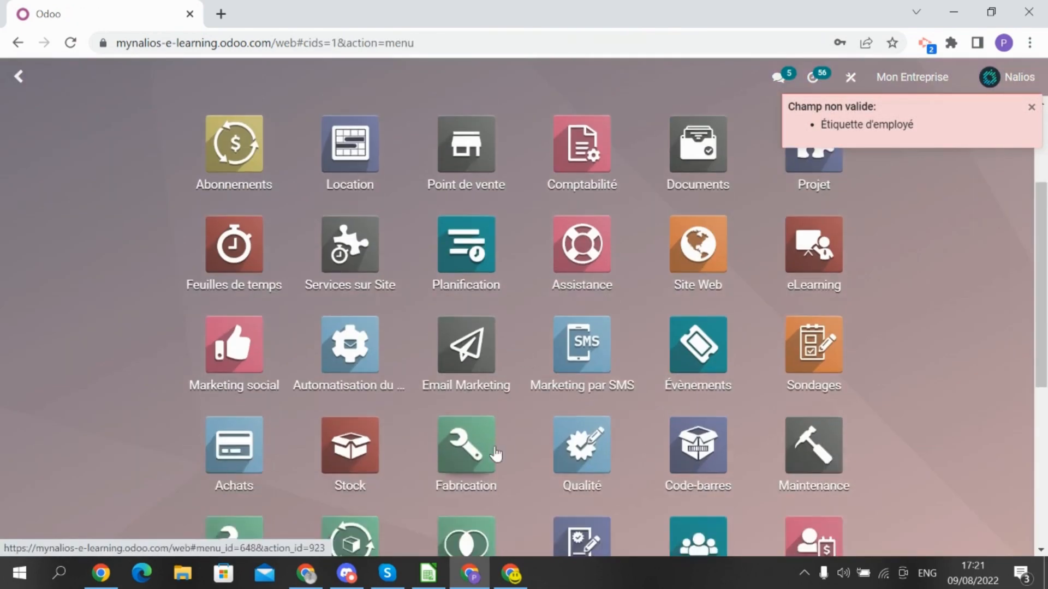
scroll(496, 454, "down", 2)
scroll(662, 461, "down", 2)
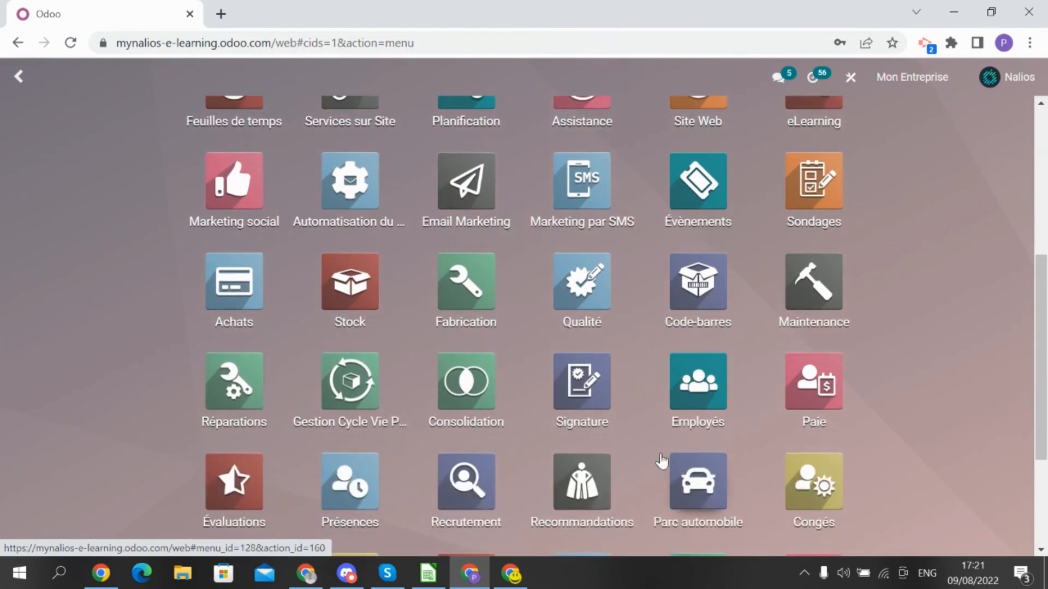
type("empl")
key("Return")
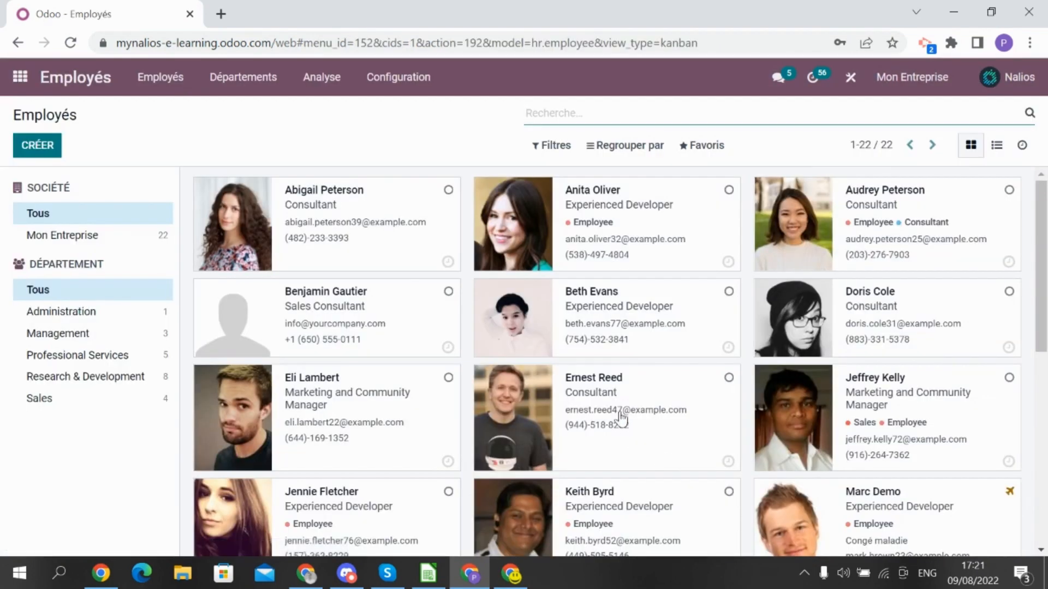
type("marc")
key("Return")
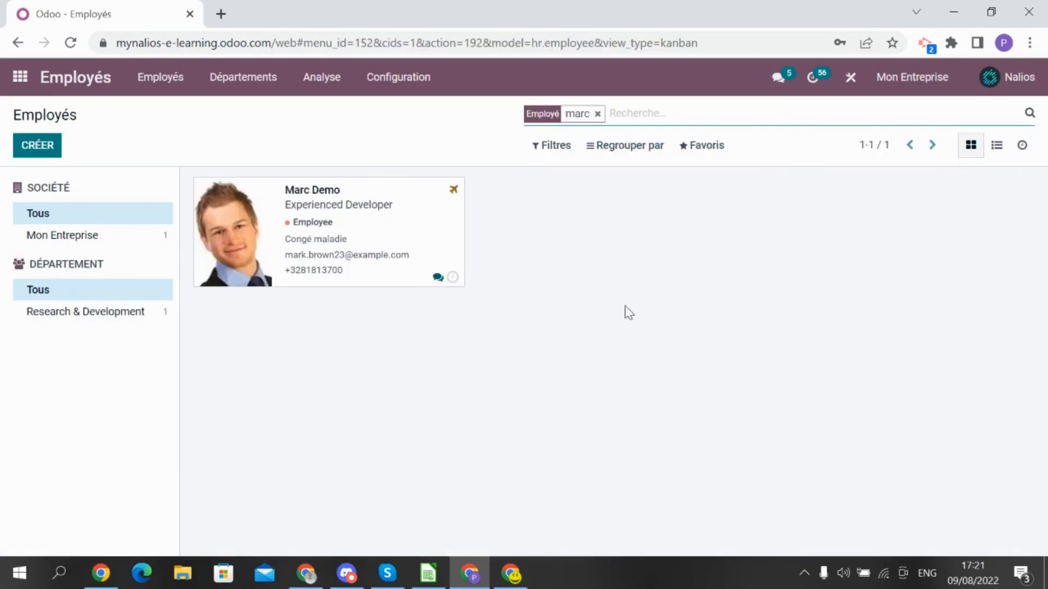
left_click(421, 242)
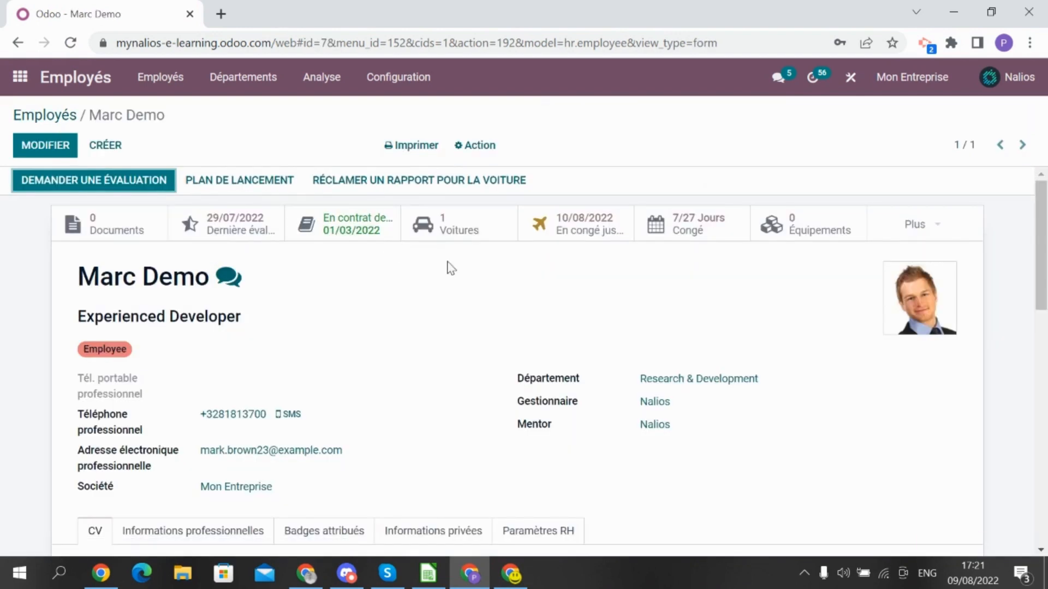
Add the Full Time tag to the employee's record and save it
left_click(26, 146)
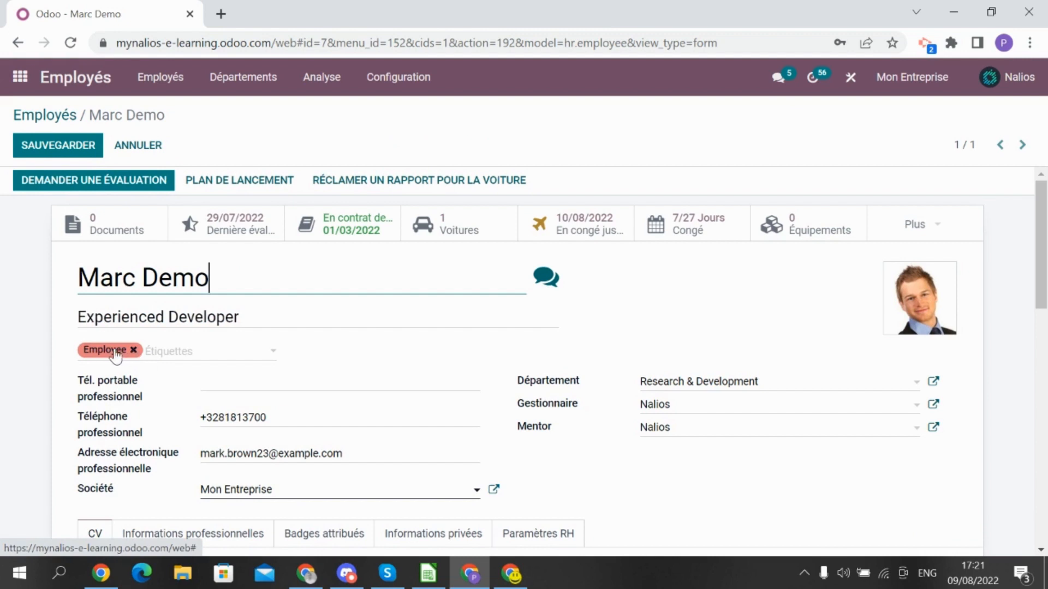
left_click(169, 355)
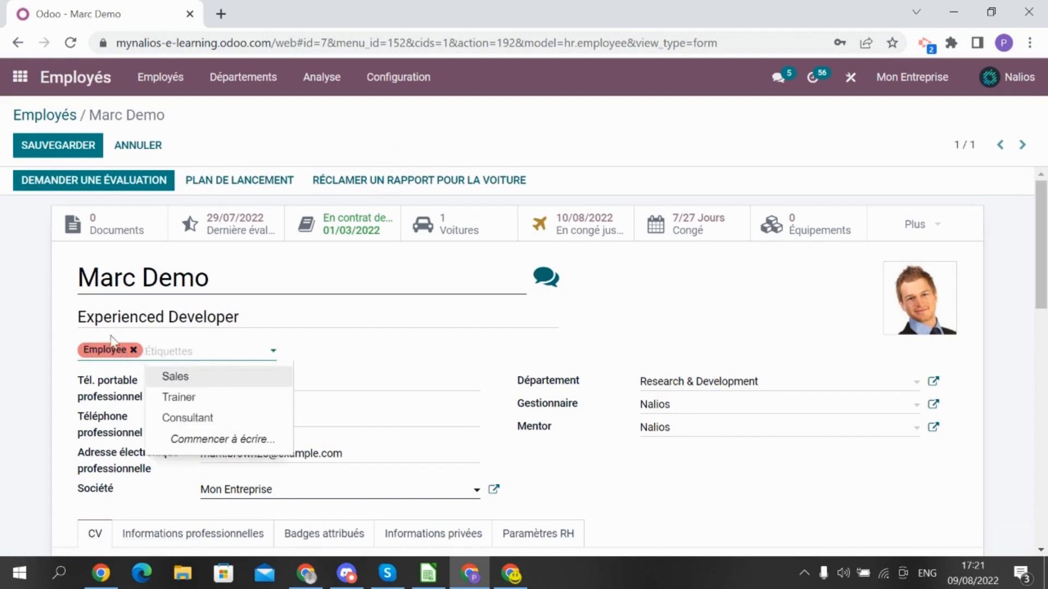
type("Ful")
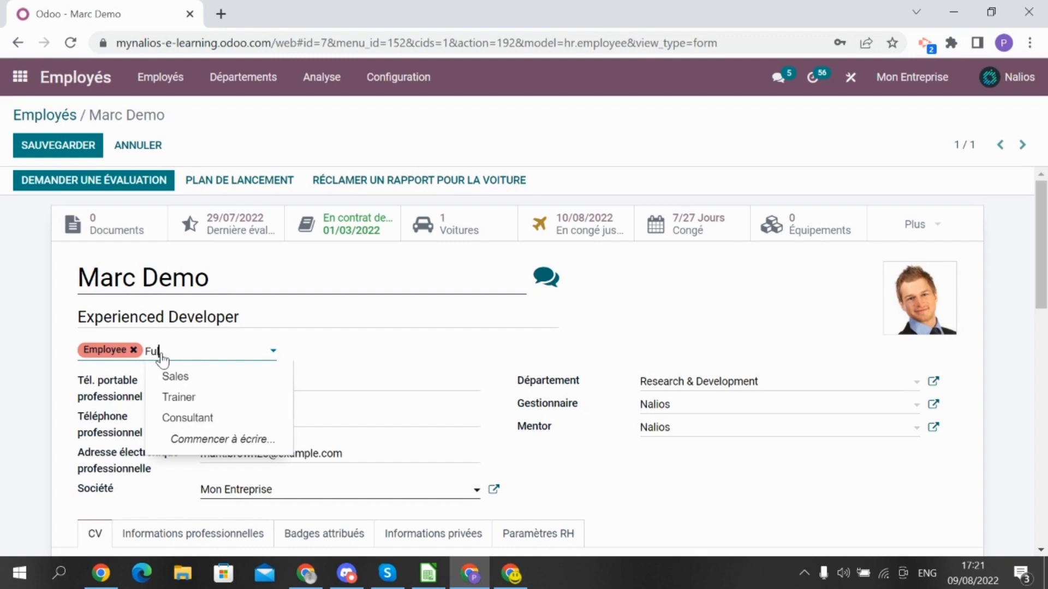
type("l Time")
key("Return")
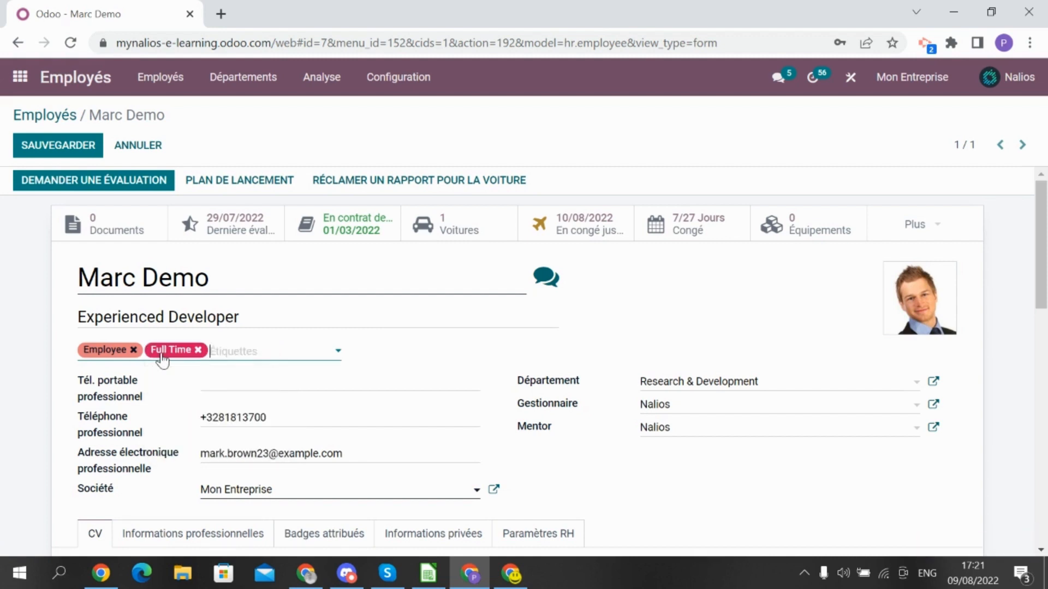
left_click(40, 143)
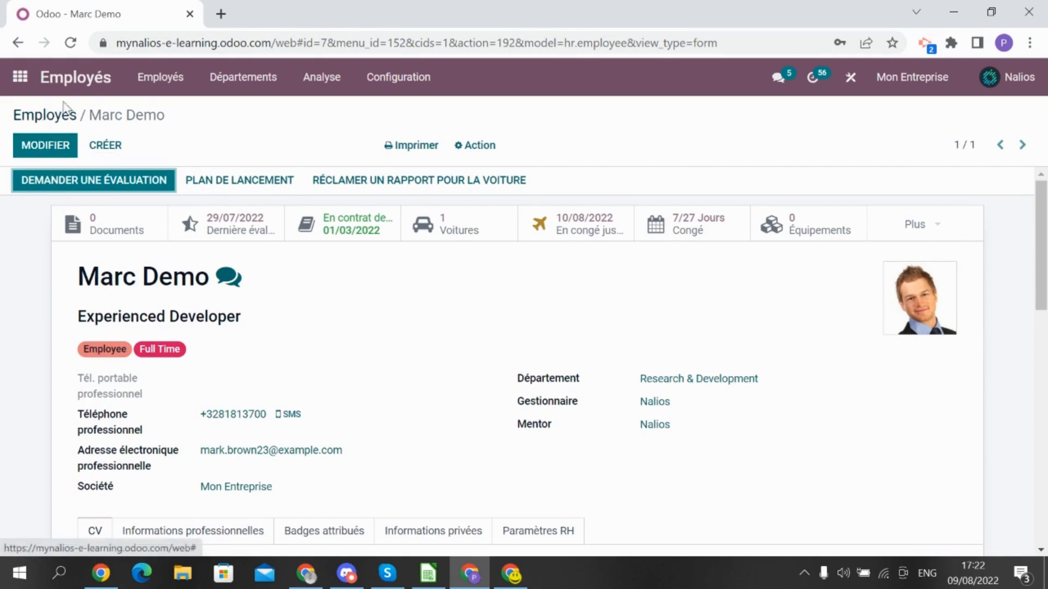
left_click(23, 86)
Open the Congés app's allocations list and start a new allocation
type("congés")
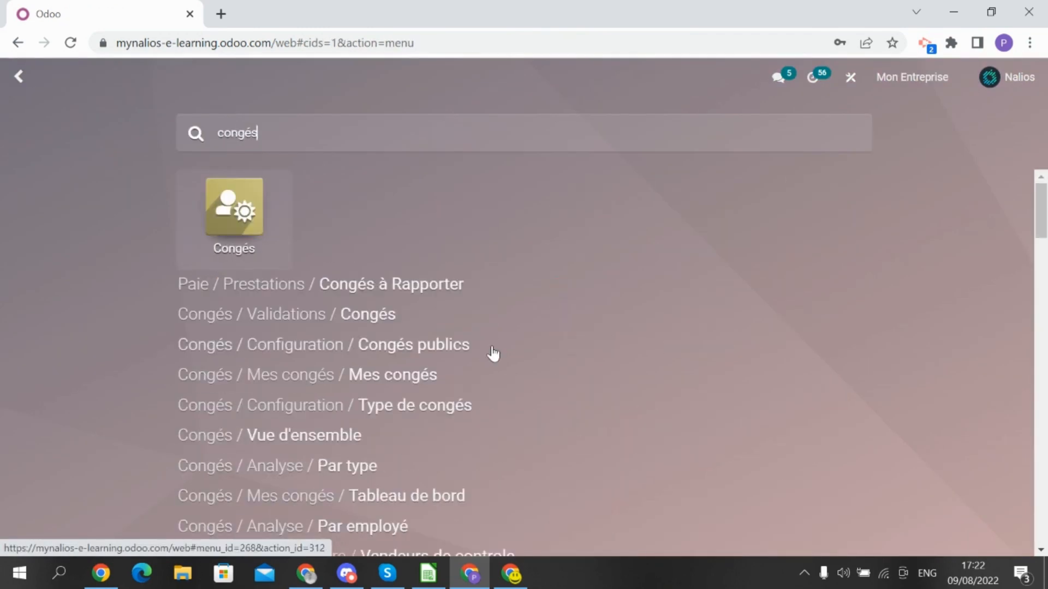
key("Return")
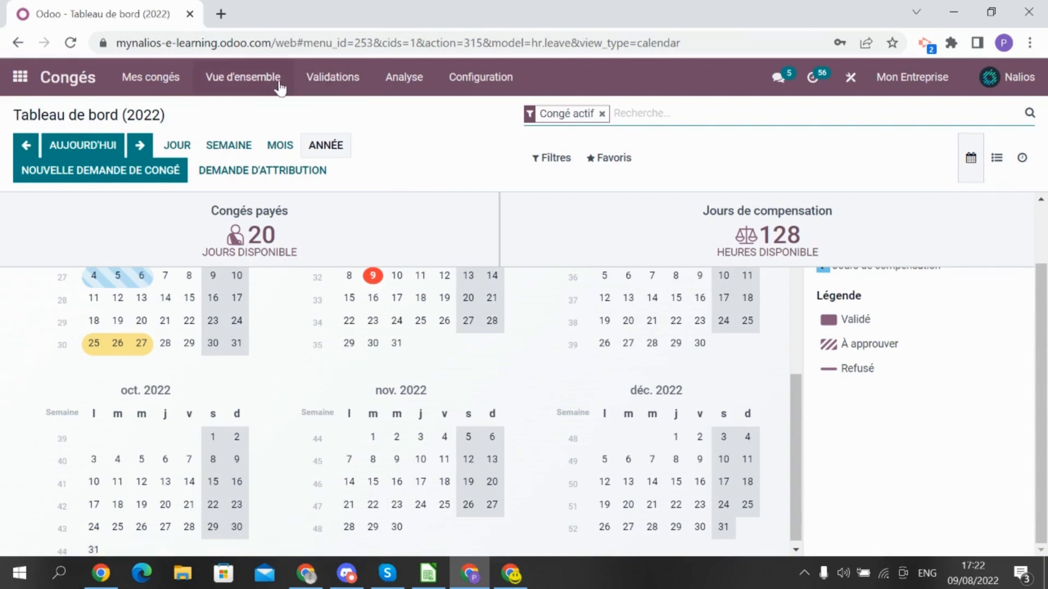
left_click(274, 87)
left_click(349, 83)
left_click(337, 131)
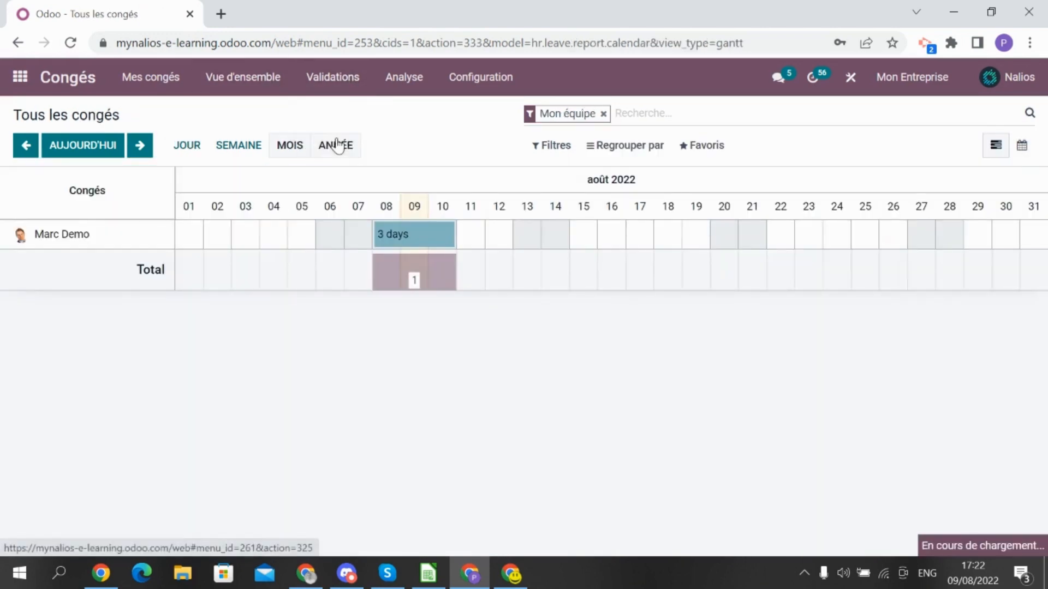
left_click(35, 158)
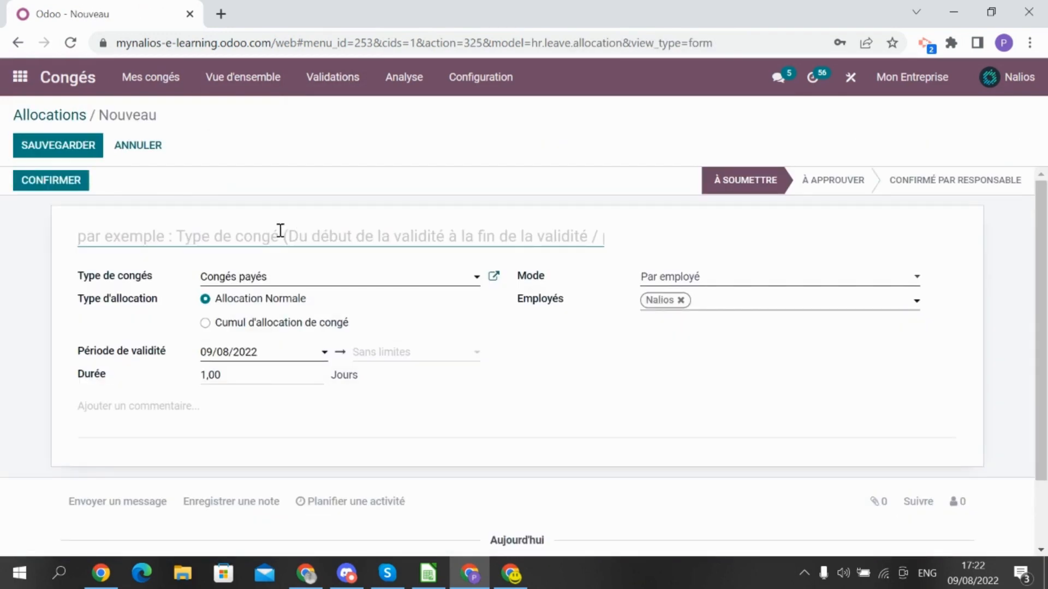
Name it 'Congés payés' with 10 days, valid 01/01/2022 to 31/12/2022
type("Congés paté")
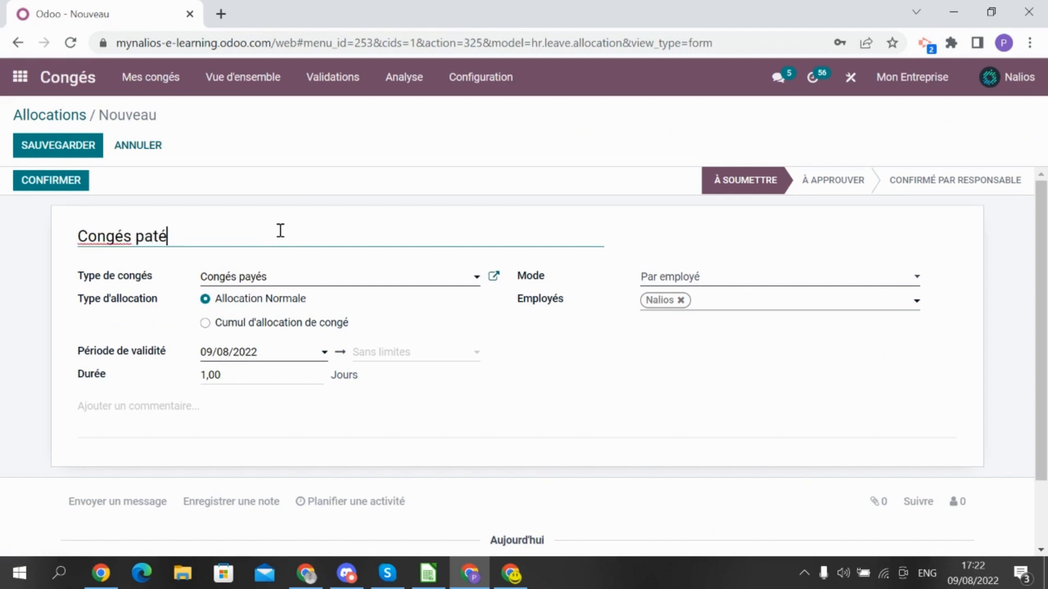
key("BackSpace")
key("BackSpace")
type("yés")
left_click(252, 379)
double_click(252, 379)
type("10")
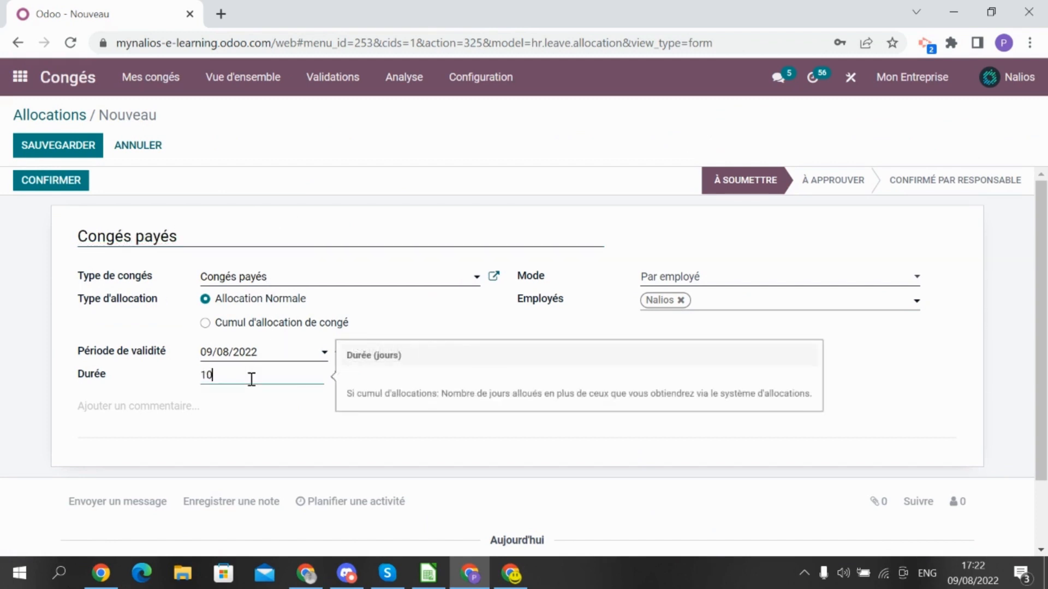
left_click(295, 358)
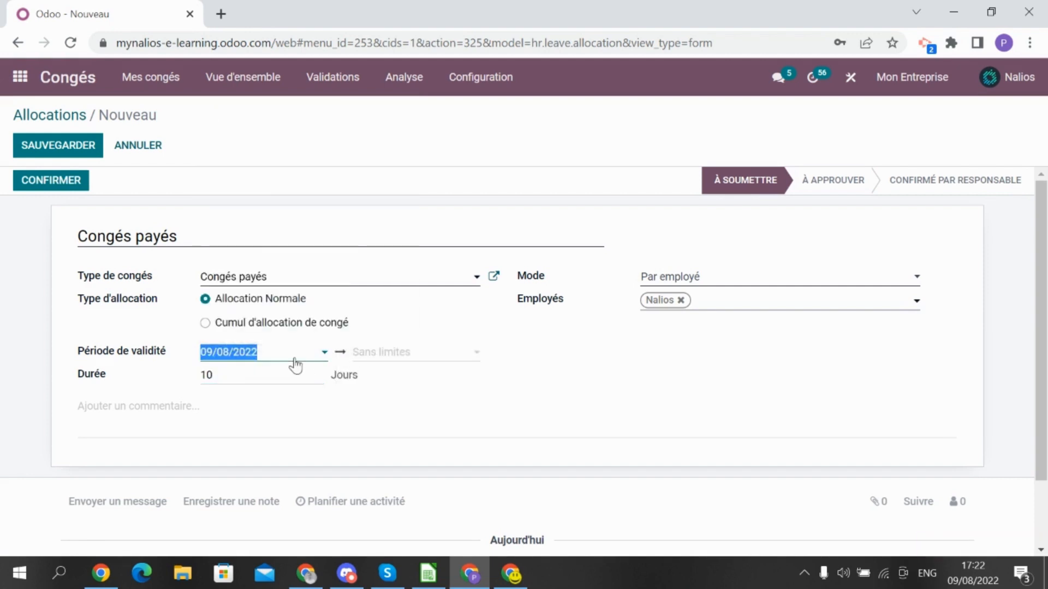
type("01/01/202")
key("Tab")
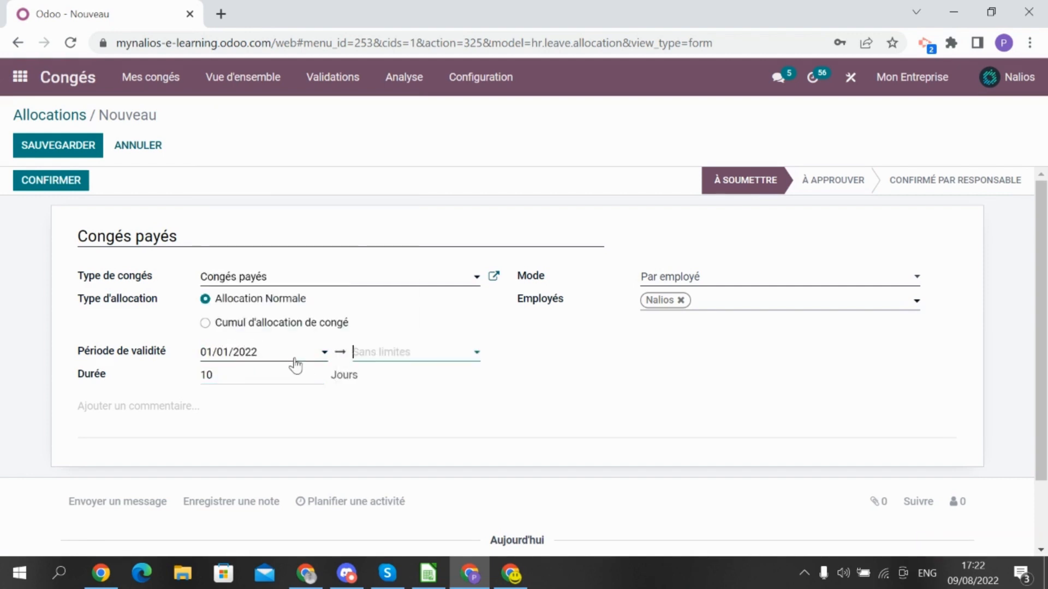
type("31/12/2022")
left_click(727, 362)
Replace Nalios with the demo employee as recipient and save the allocation
left_click(680, 301)
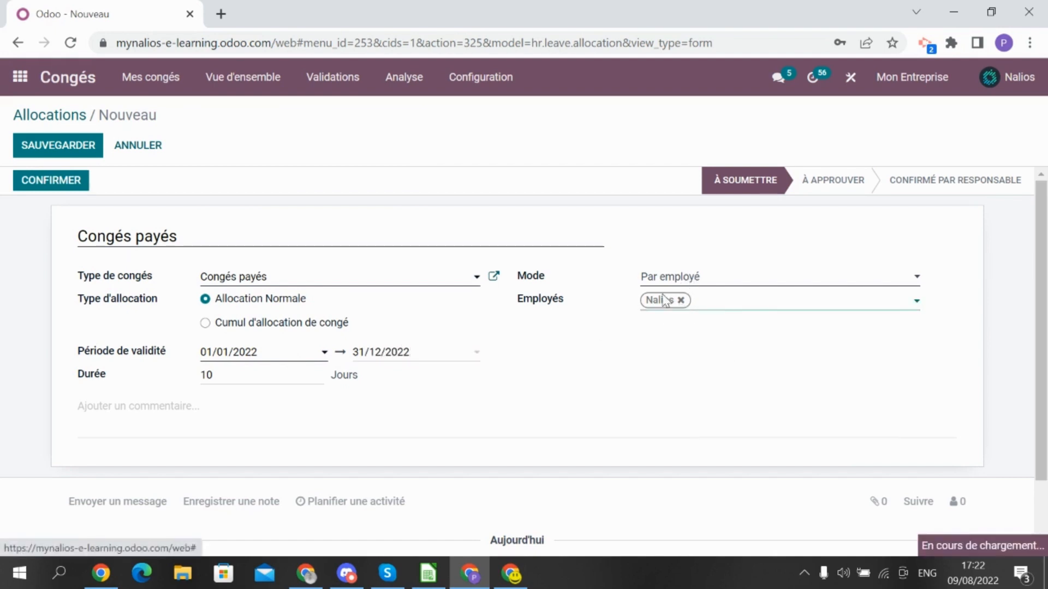
type("marc")
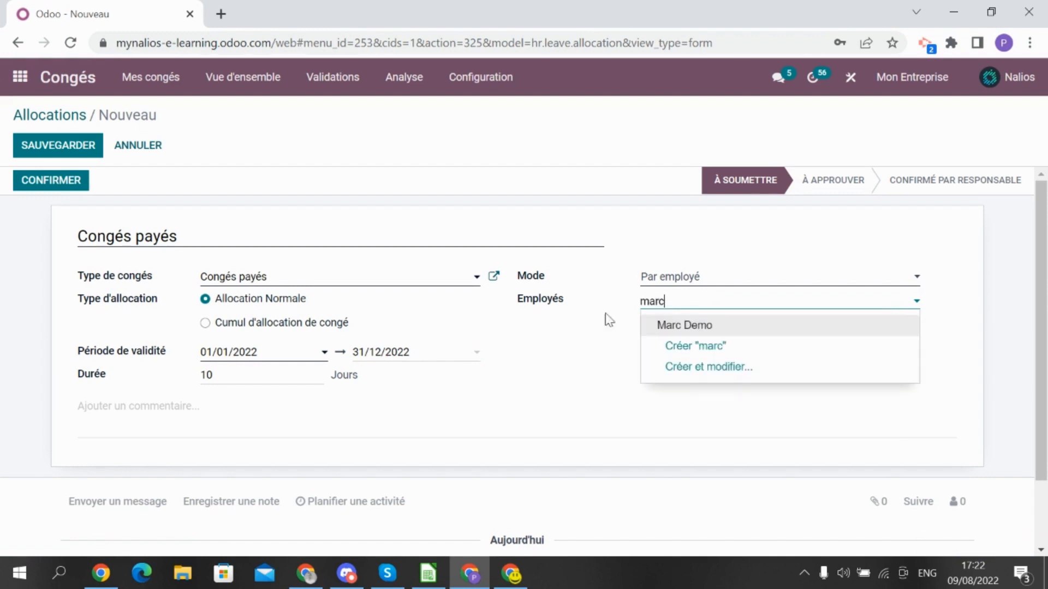
left_click(665, 326)
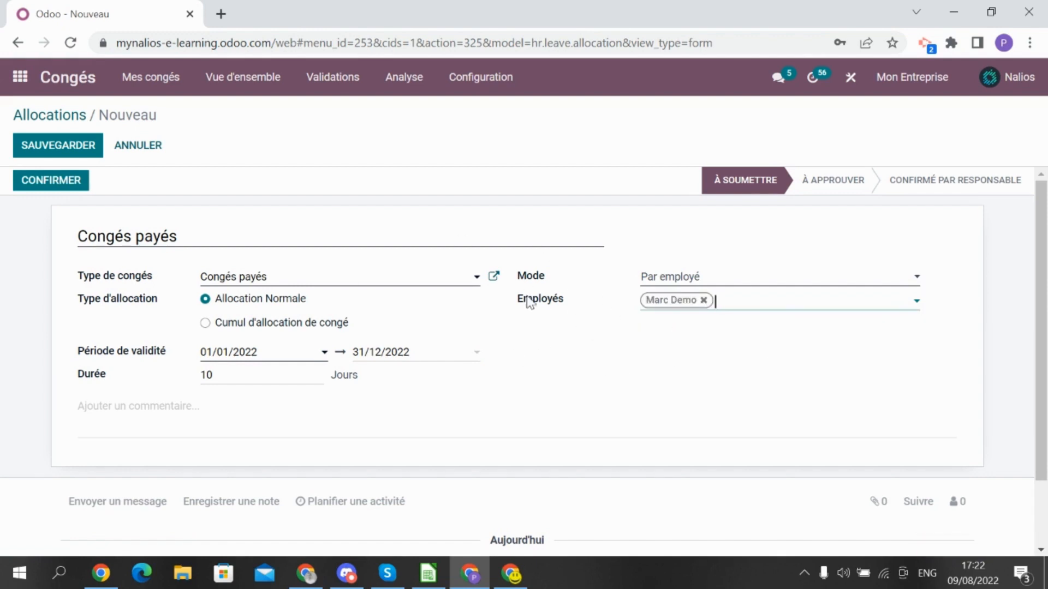
left_click(60, 148)
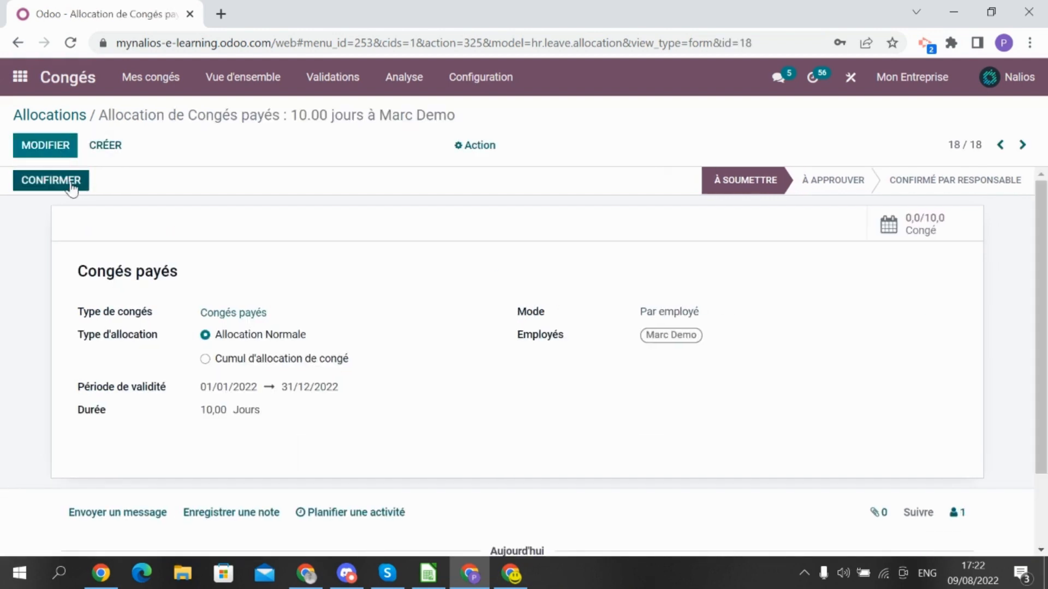
Confirm and validate the 10-day allocation, bringing it to Confirmé par responsable
left_click(71, 184)
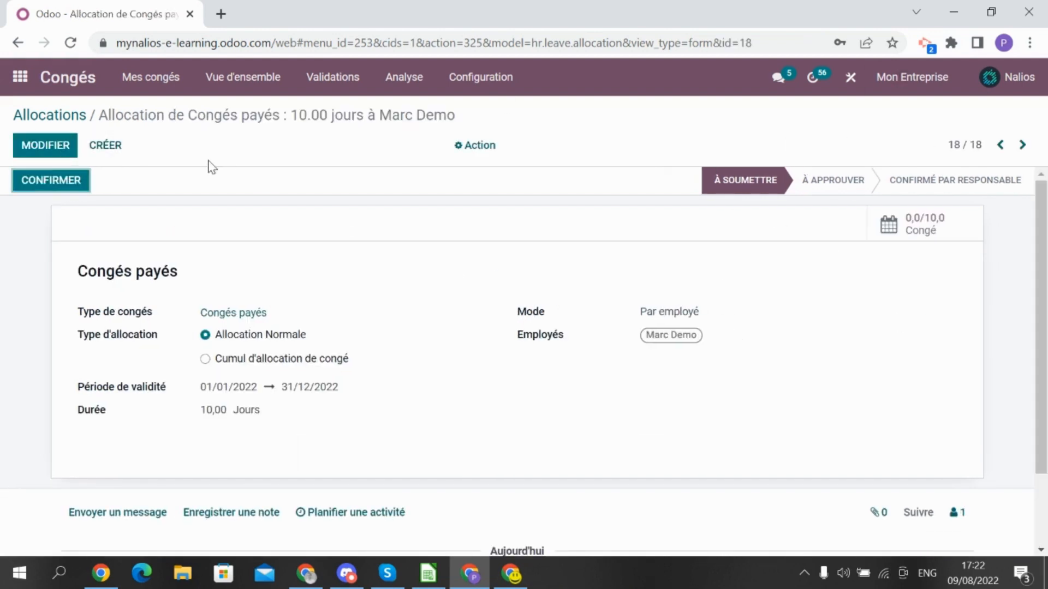
left_click(71, 184)
scroll(578, 261, "down", 3)
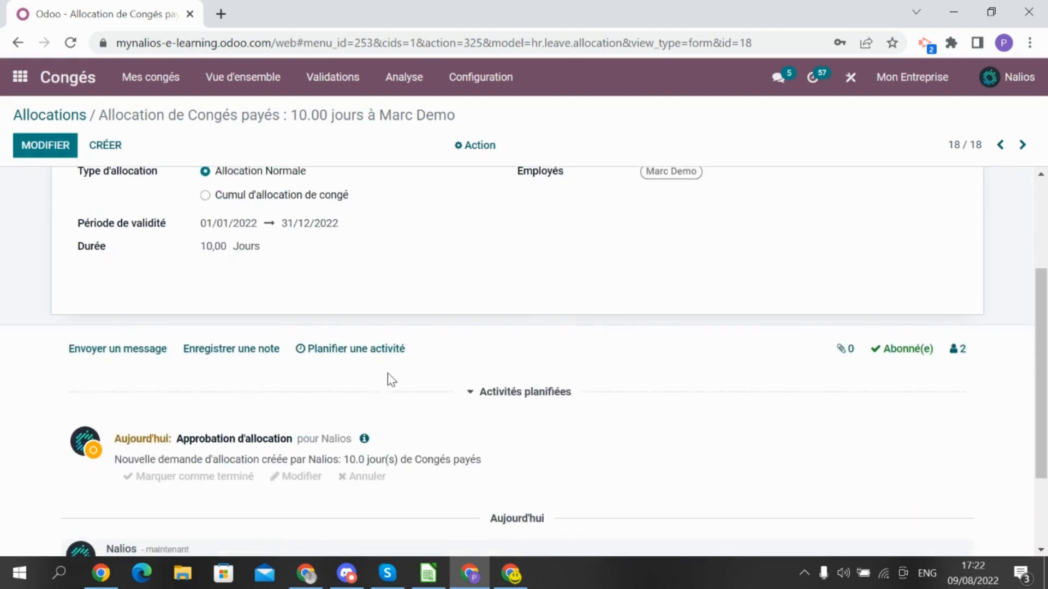
scroll(391, 379, "down", 2)
scroll(316, 352, "down", 1)
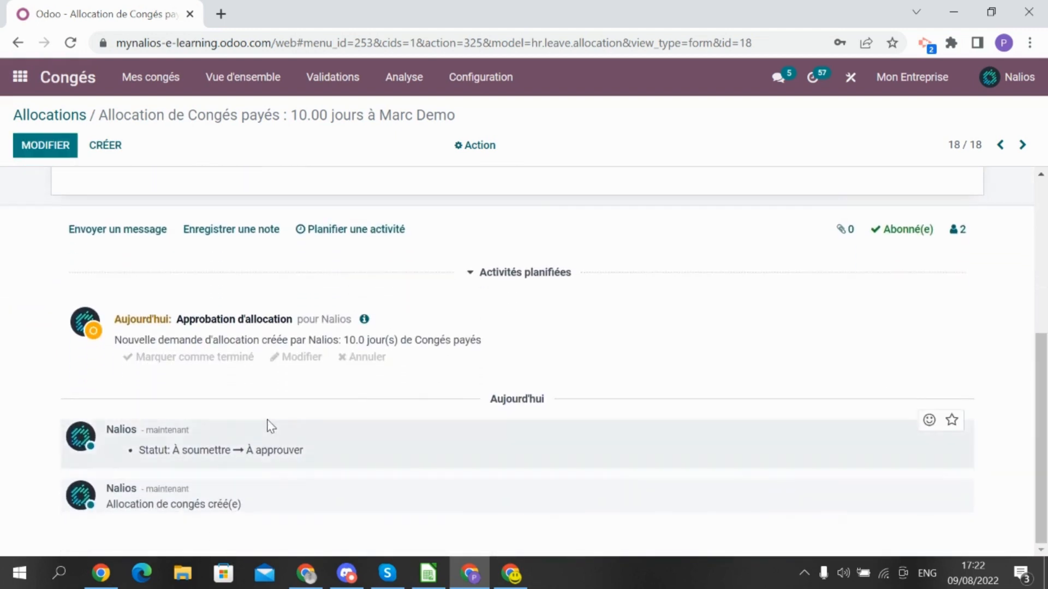
scroll(257, 404, "up", 5)
left_click(51, 186)
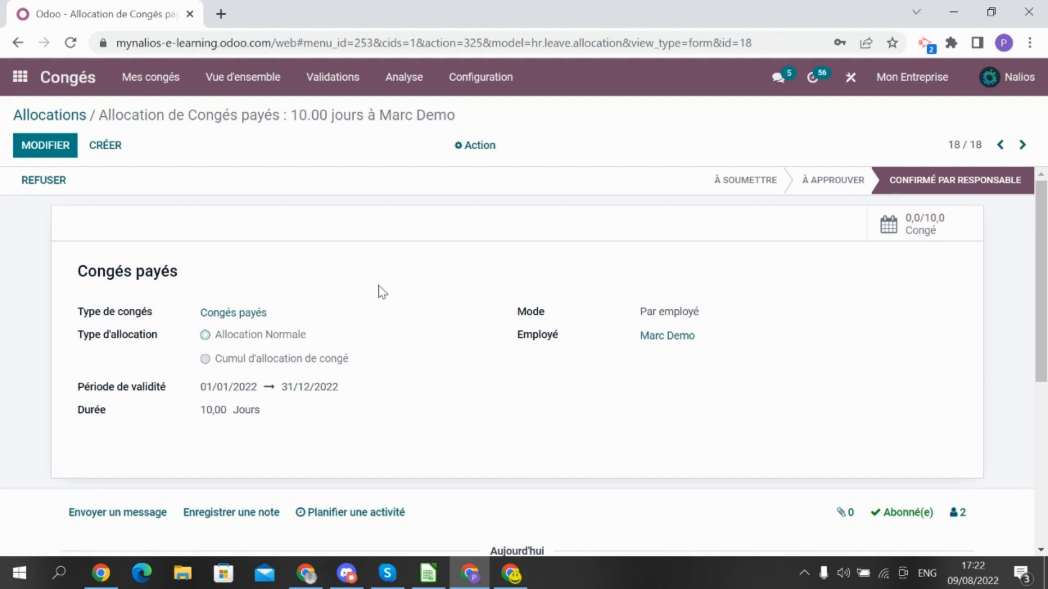
Start a new allocation 'Congés payés full time' of 10 days, valid 01/01/2022–31/12/2022
left_click(108, 146)
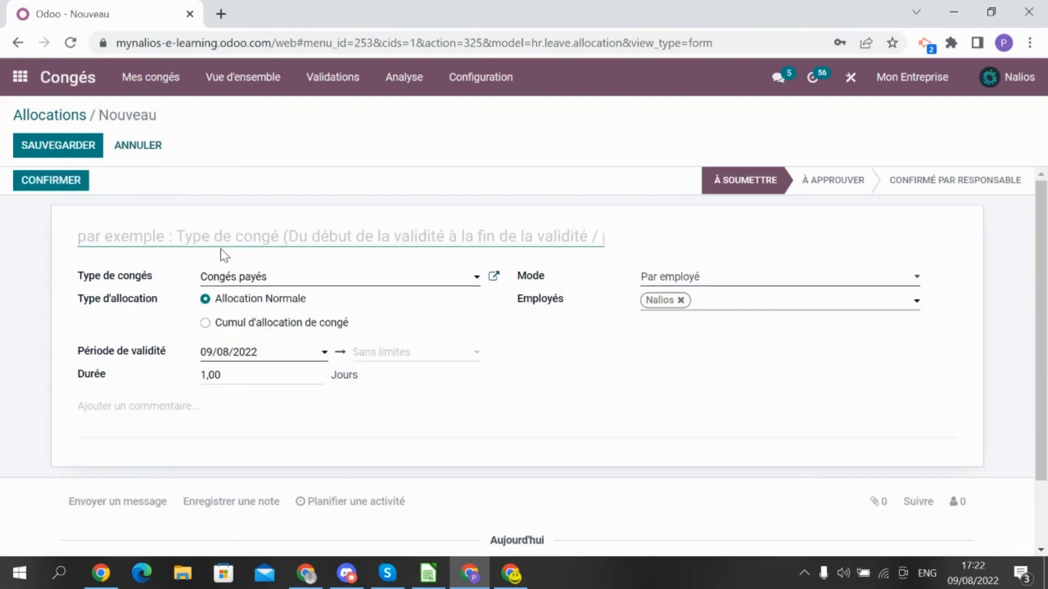
type("Congés")
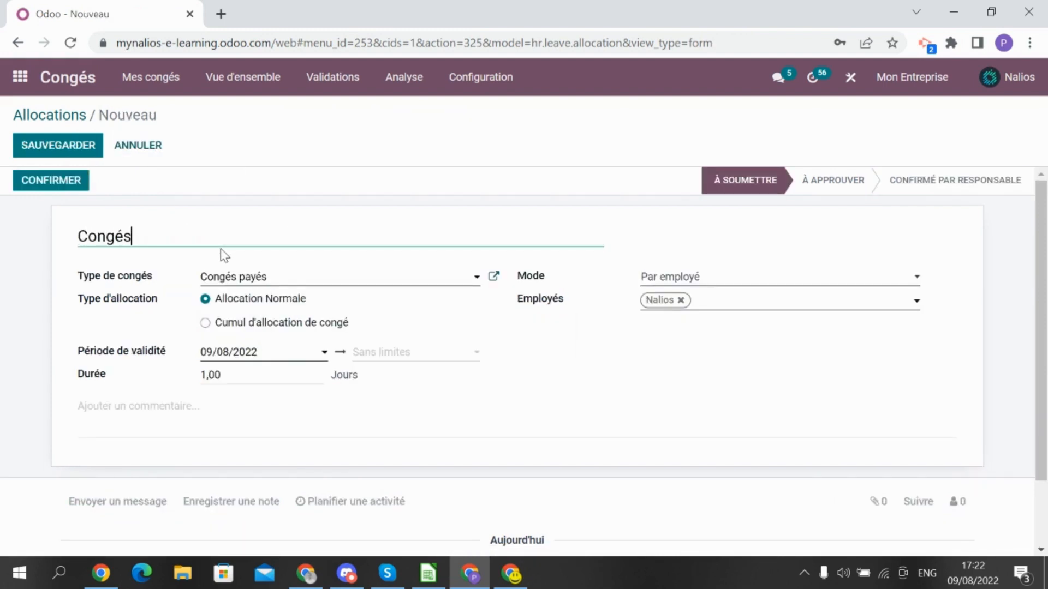
type(" payés")
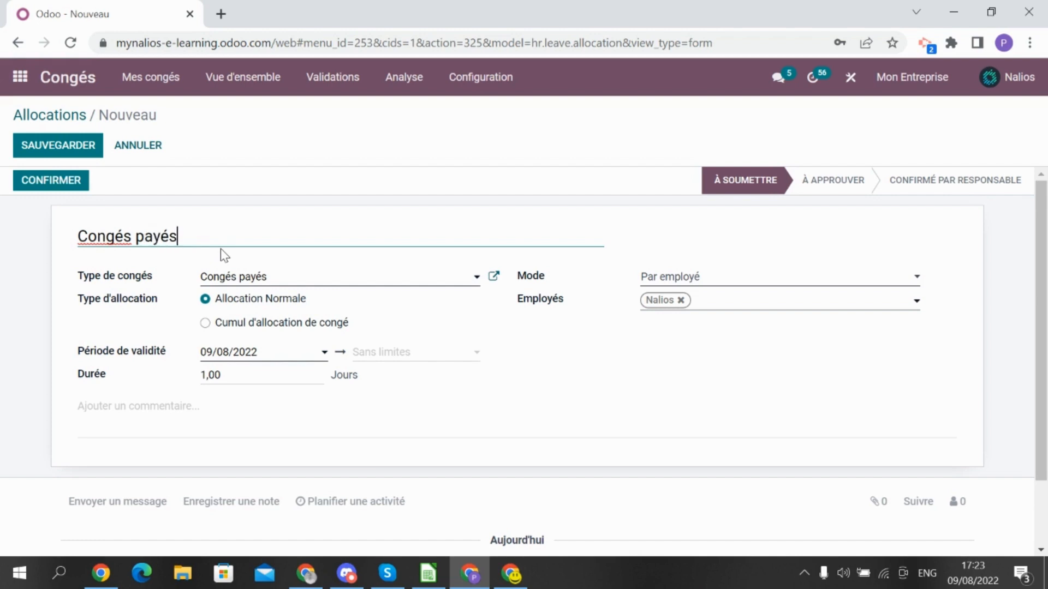
type(" full time")
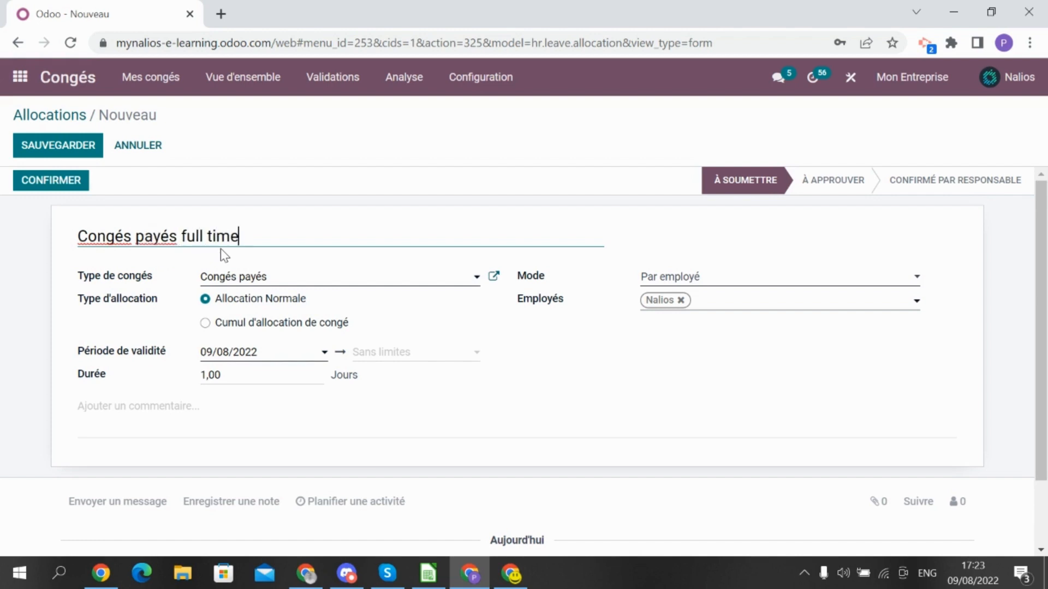
left_click(267, 374)
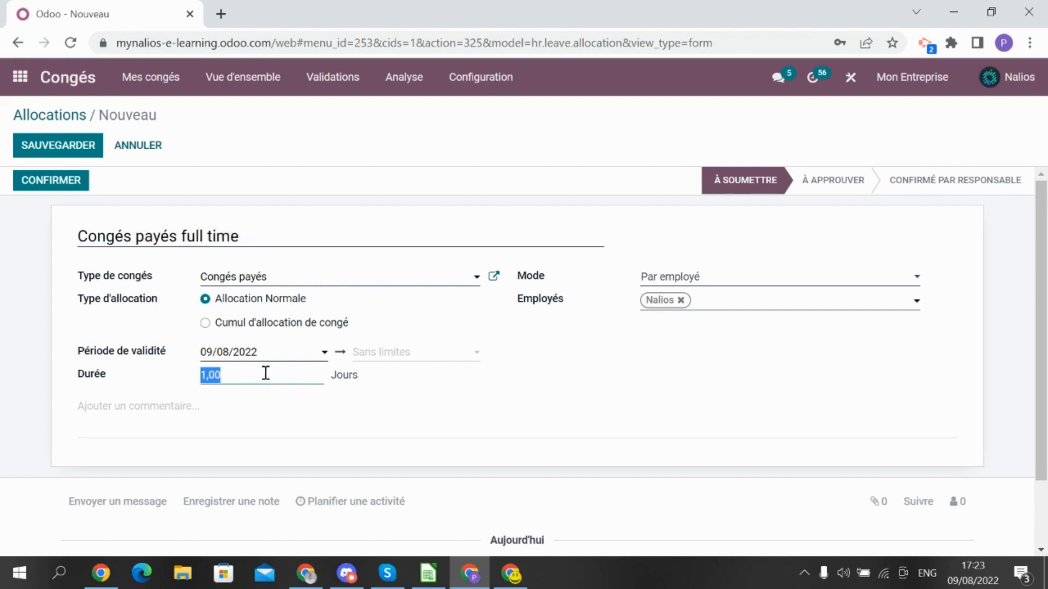
type("10")
left_click(267, 355)
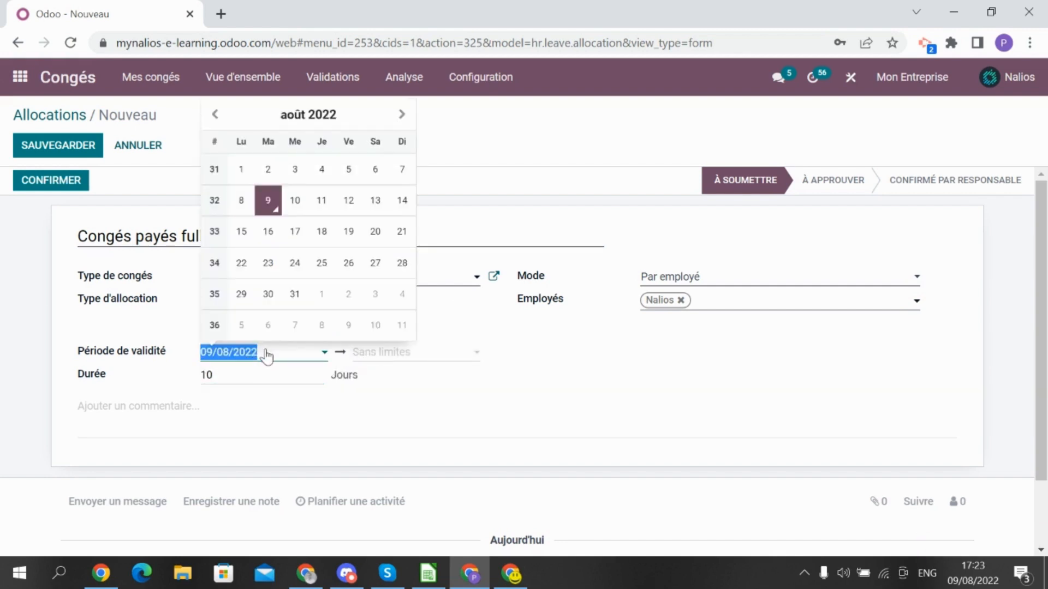
type("010122")
key("Tab")
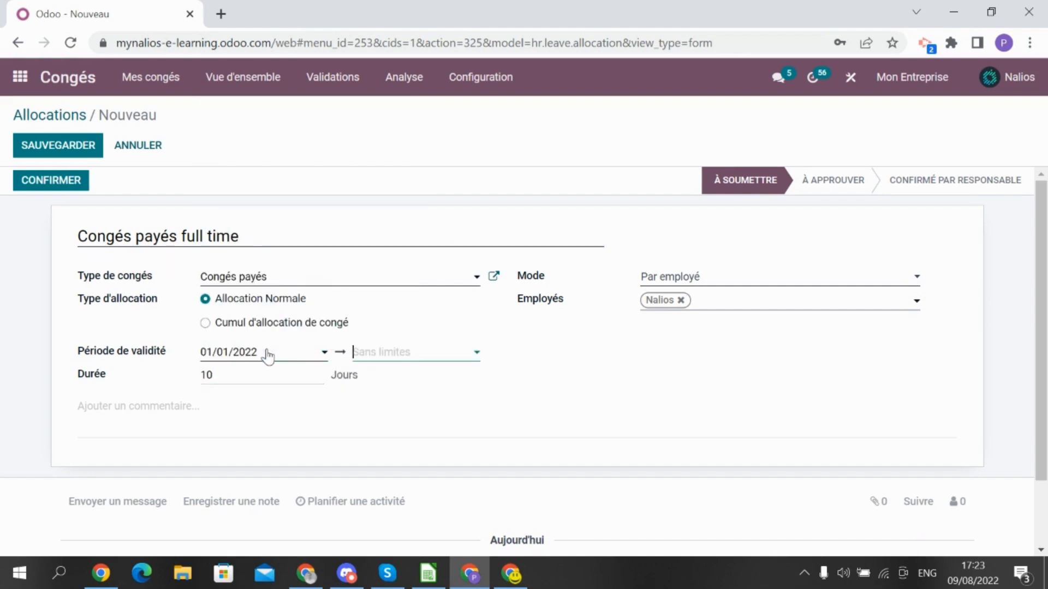
type("311222")
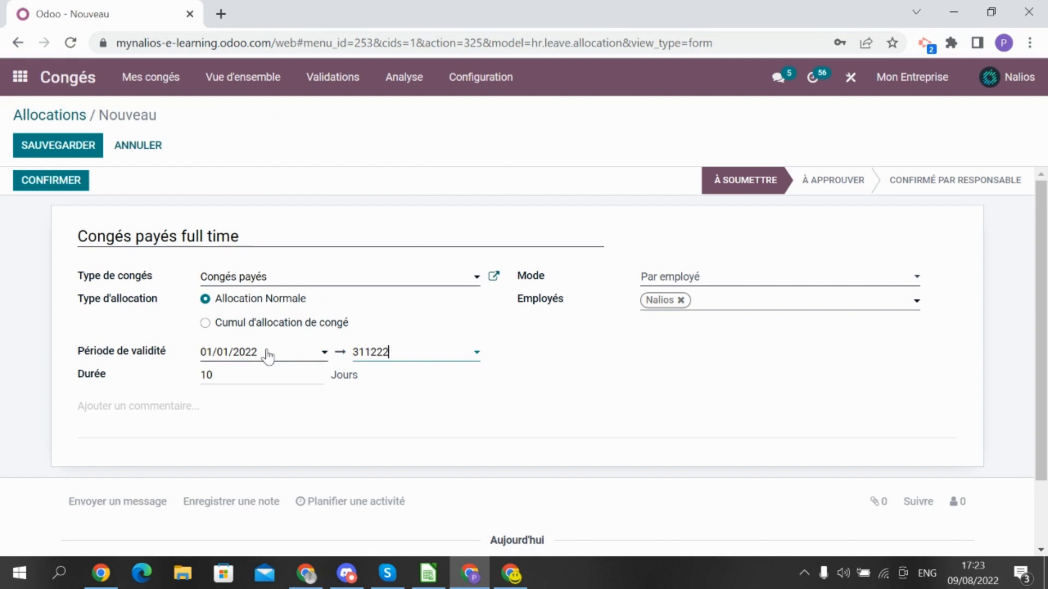
Allocate by employee category to the Full Time tag and save the allocation
left_click(676, 278)
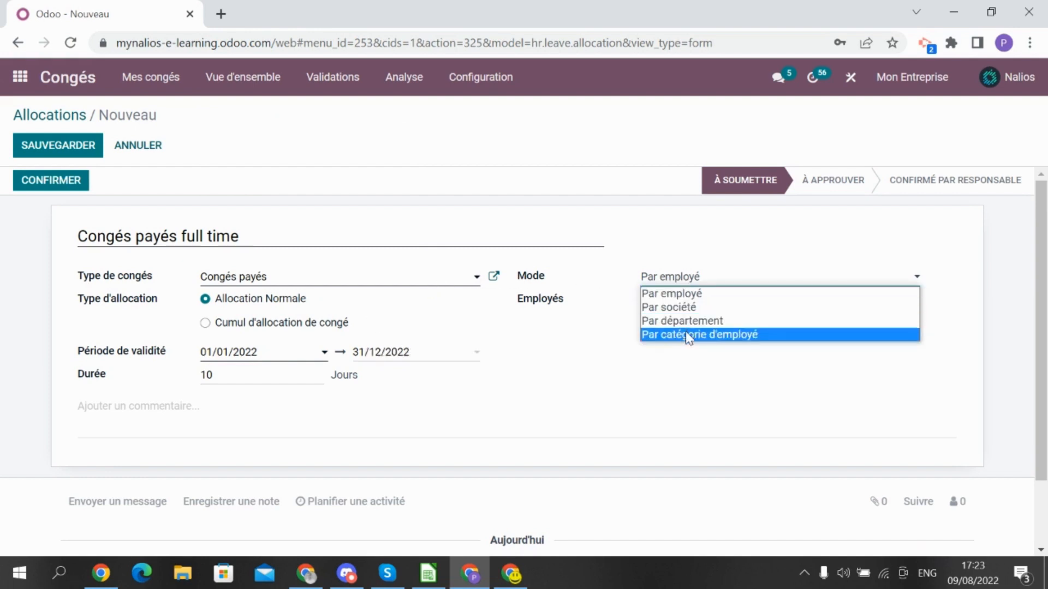
left_click(687, 334)
left_click(688, 304)
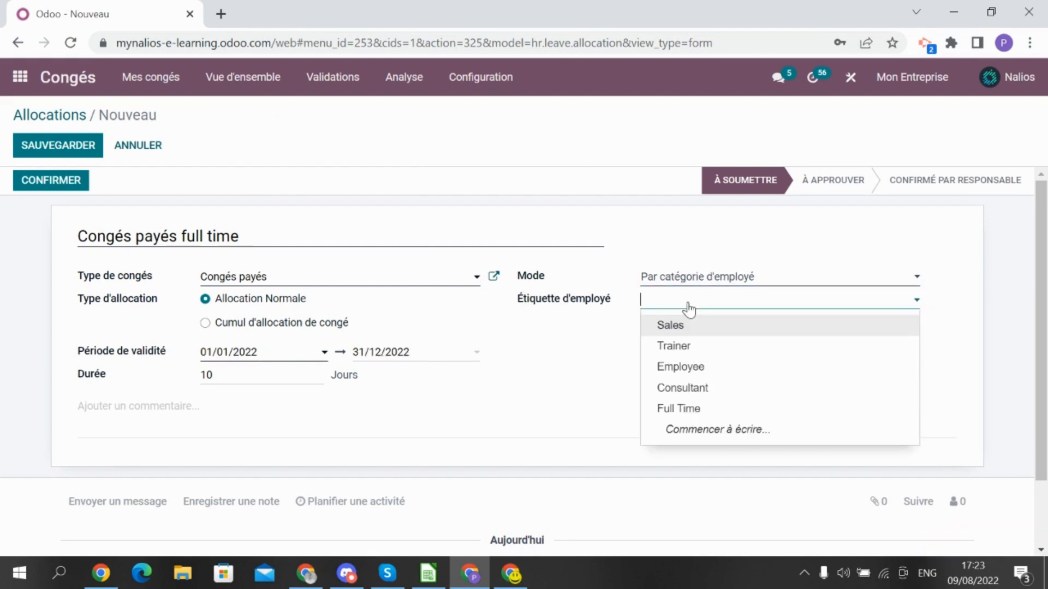
left_click(682, 408)
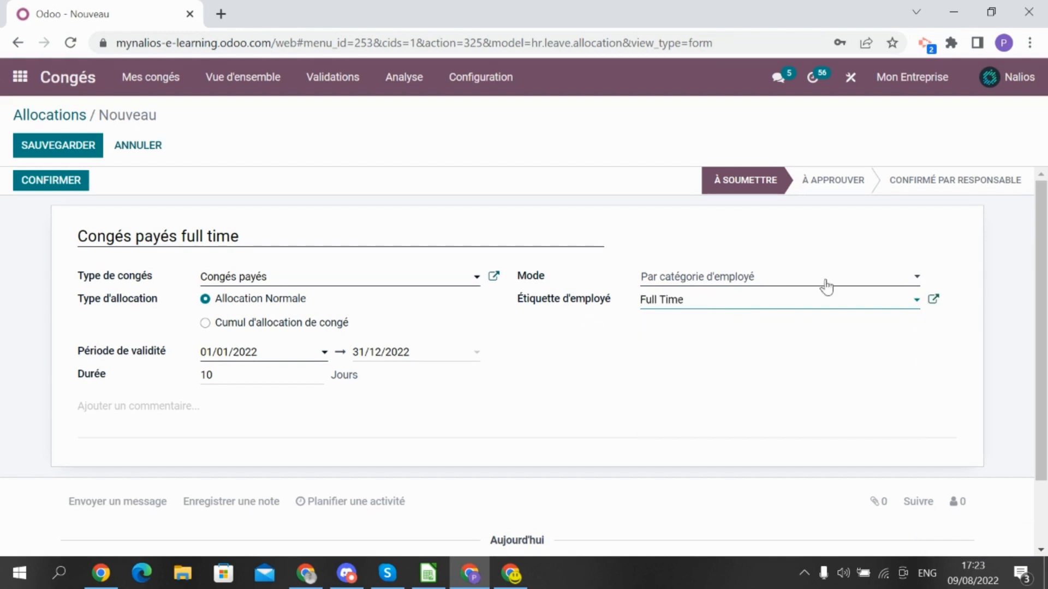
left_click(76, 146)
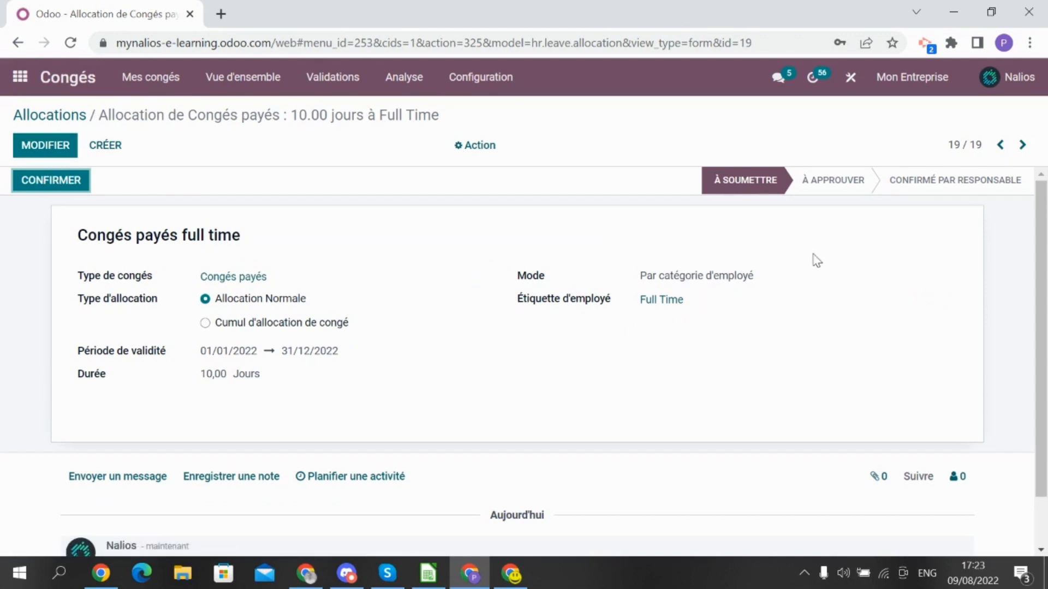
Confirm and validate the Full Time allocation as manager
left_click(41, 184)
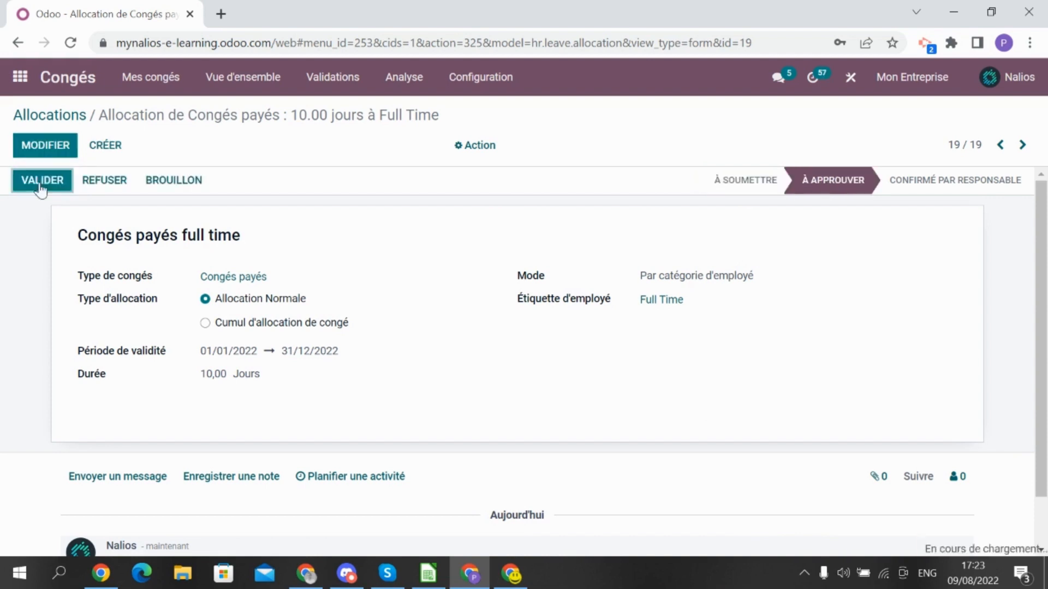
scroll(515, 240, "down", 5)
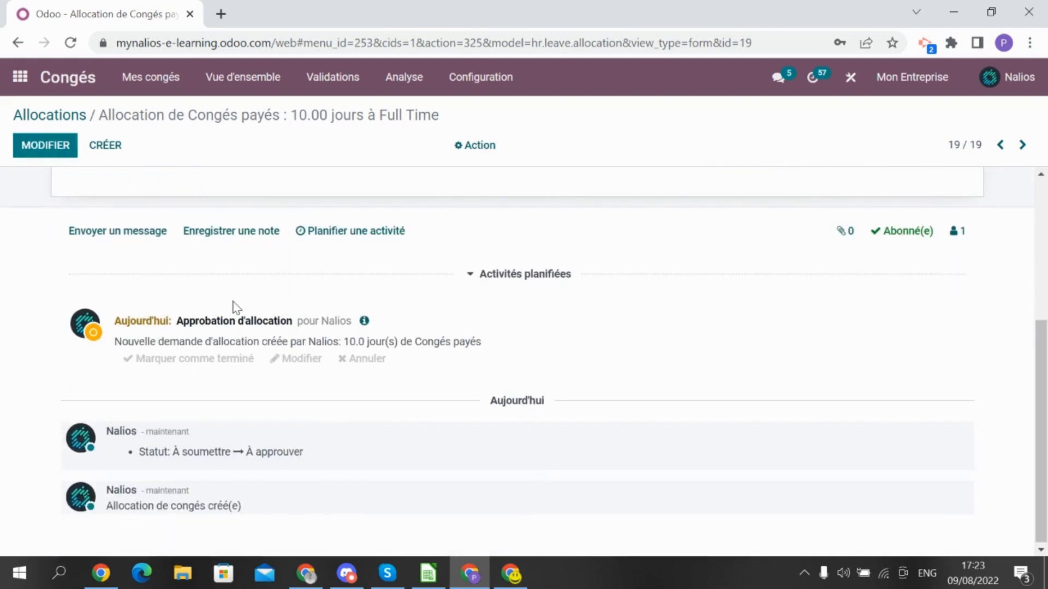
scroll(241, 343, "up", 5)
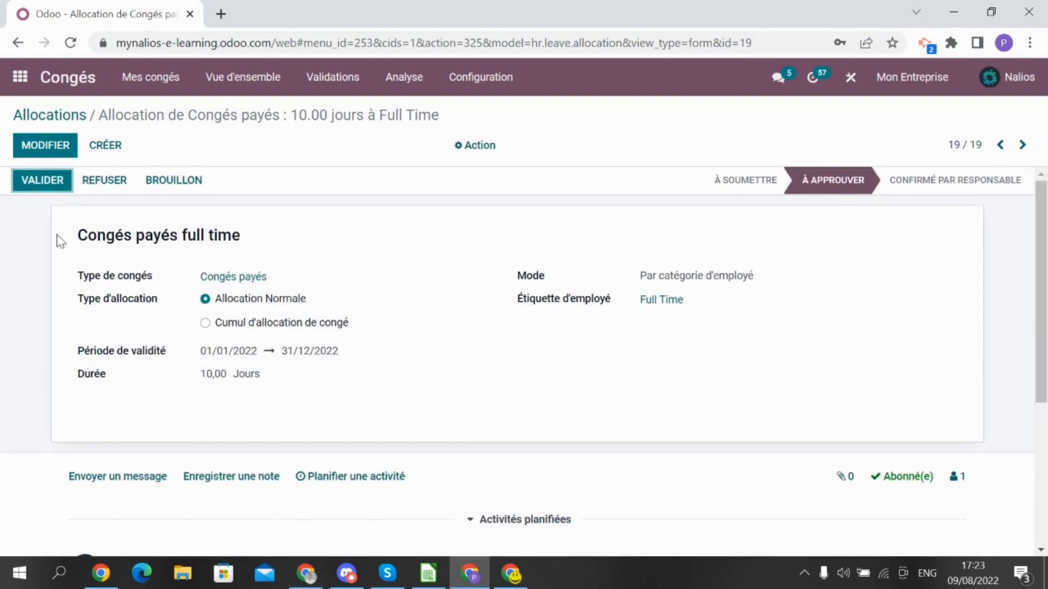
left_click(48, 184)
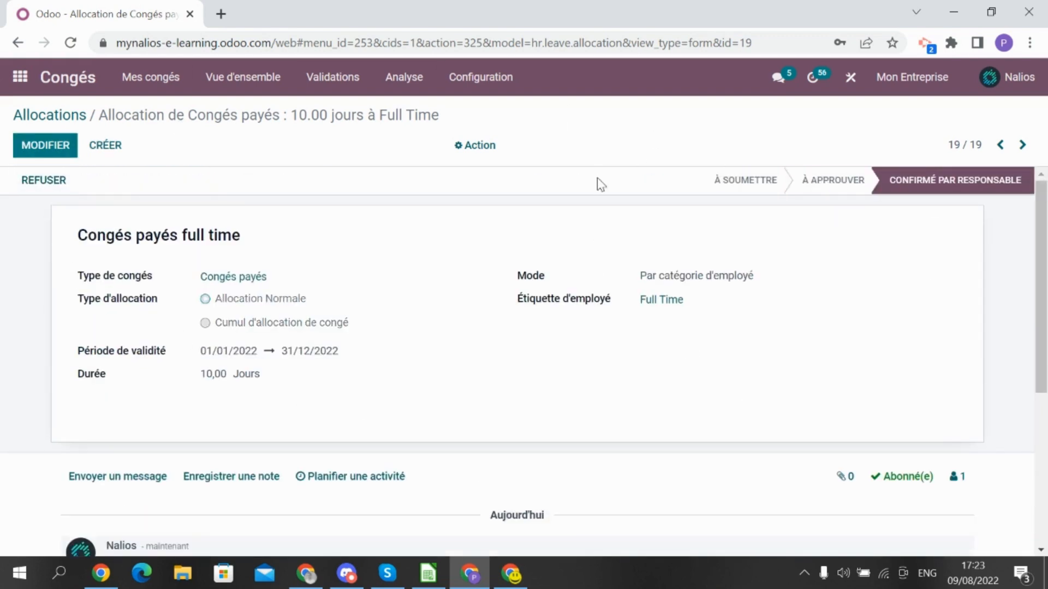
Show the allocations list with the active employee and my team filters removed
left_click(338, 81)
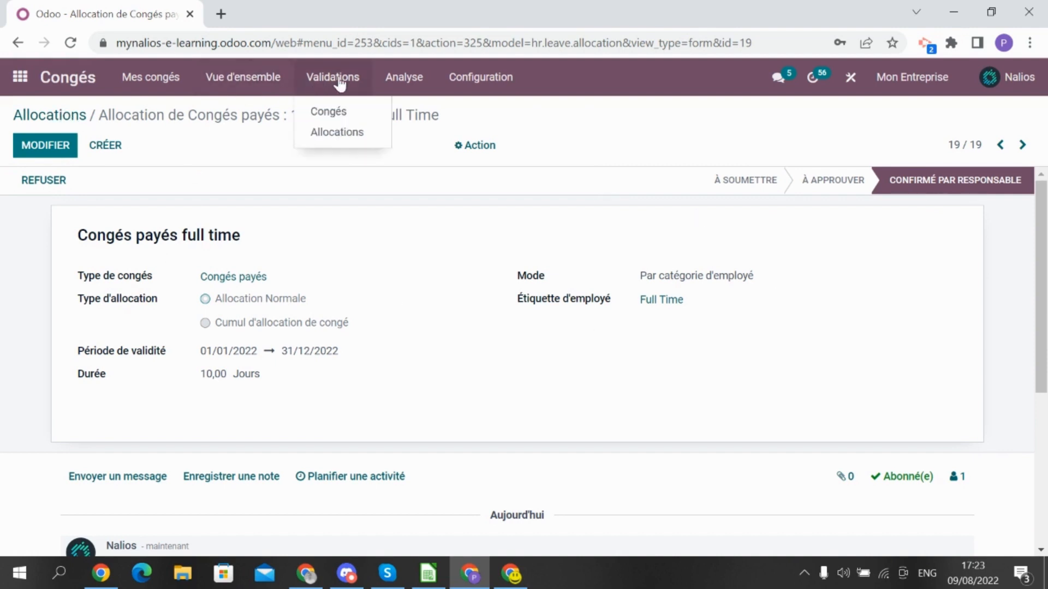
left_click(334, 134)
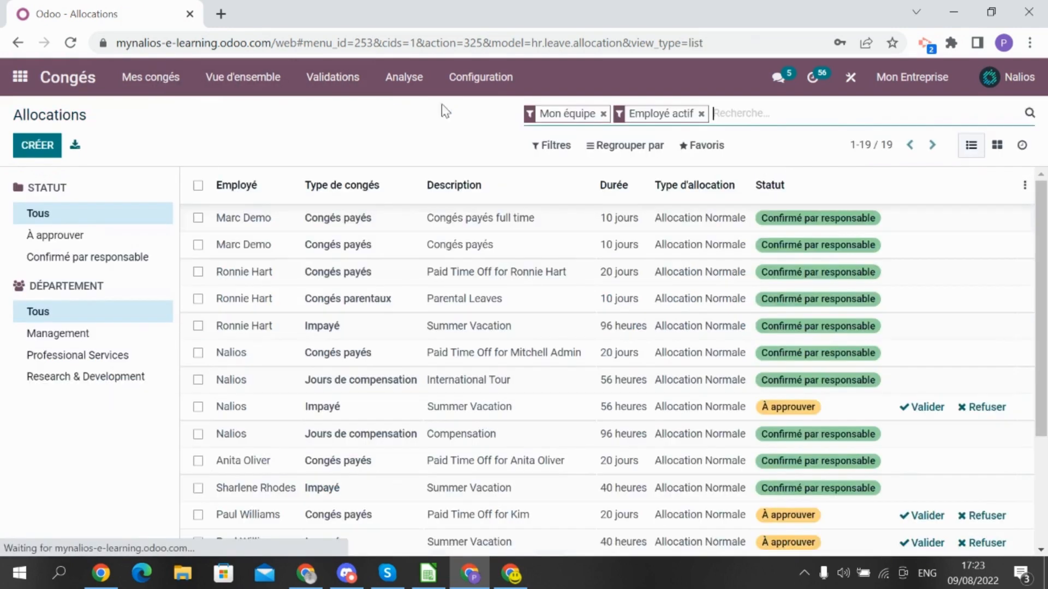
left_click(701, 114)
left_click(602, 114)
Search the allocations for the employee, listing his four allocations, all Confirmé par responsable
type("ma")
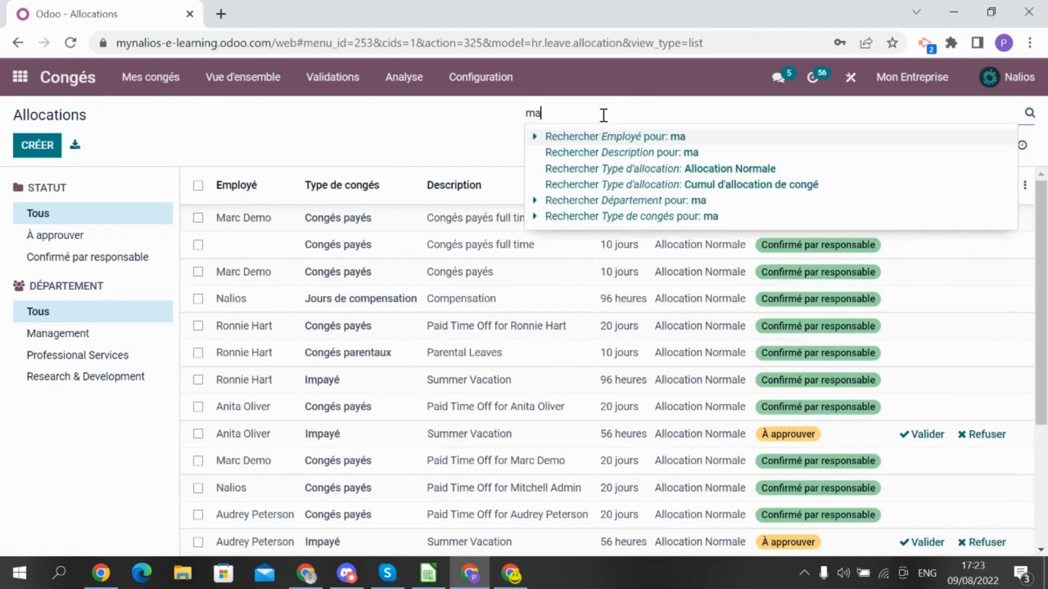
type("rc")
key("Return")
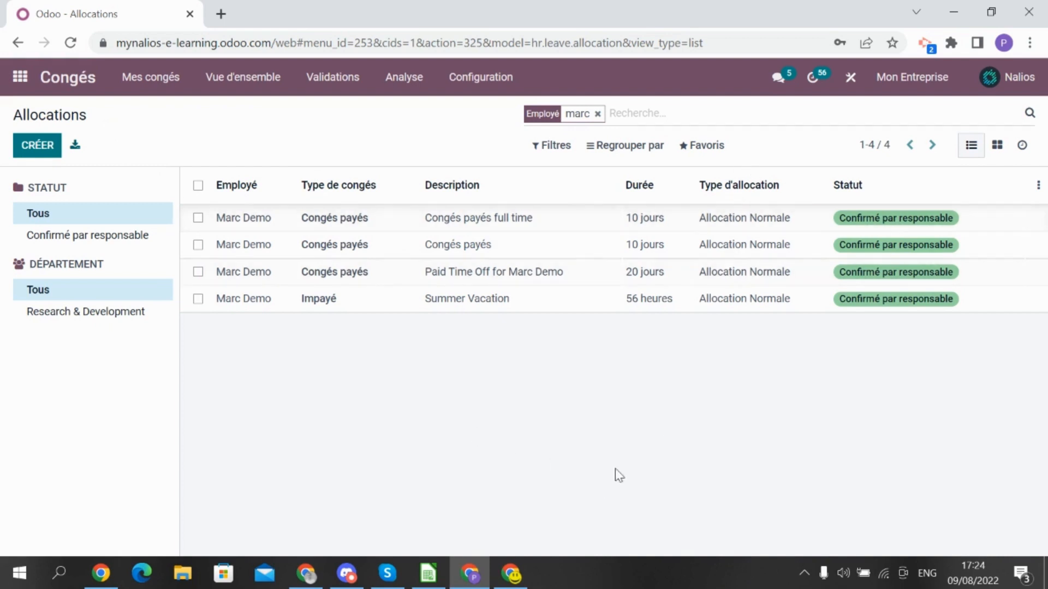
left_click(525, 572)
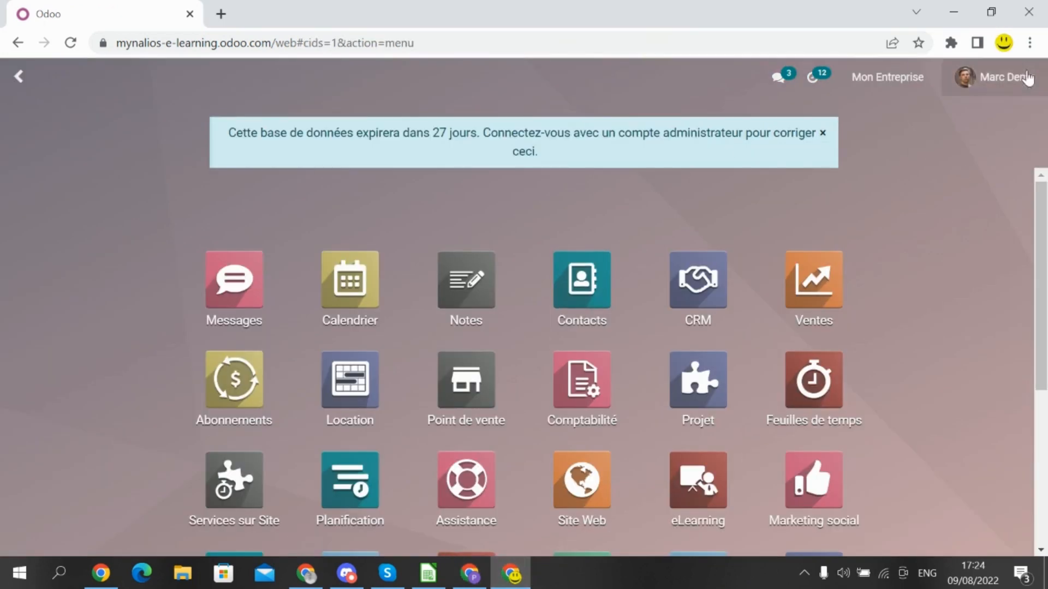
Dismiss the expiry notice and open Congés, showing 40 days of Congés payés available
left_click(822, 134)
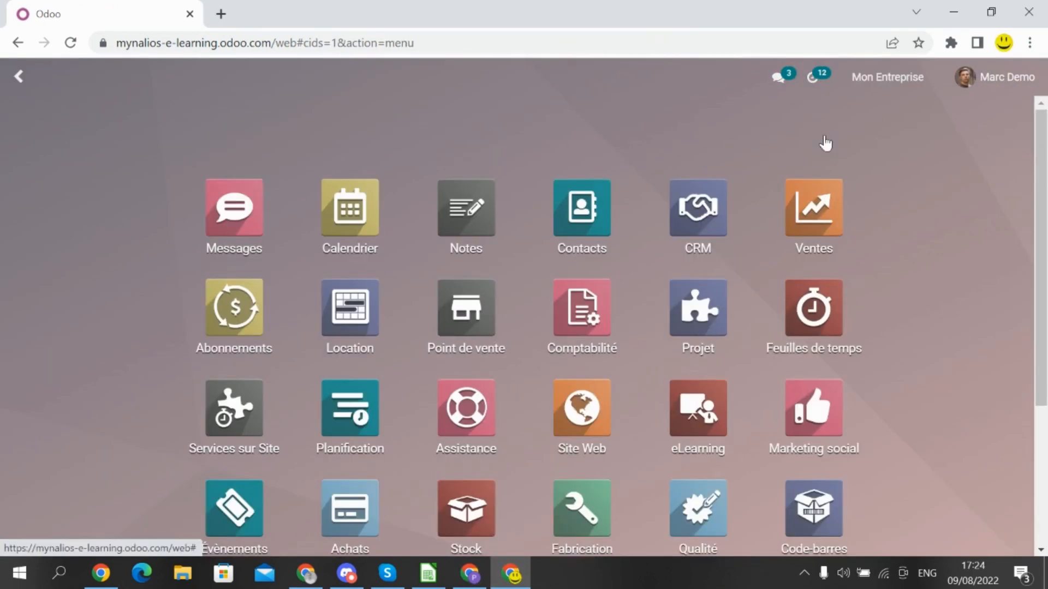
scroll(791, 436, "down", 2)
left_click(729, 444)
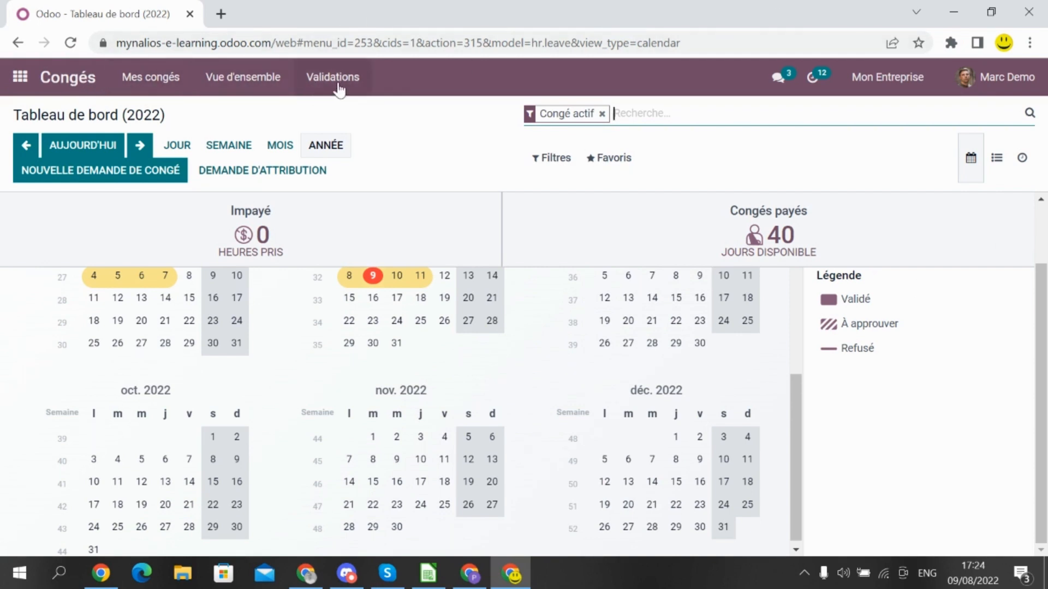
Start a new allocation request titled 'Compensation heures supplémentaires' from the employee's own allocations
left_click(171, 85)
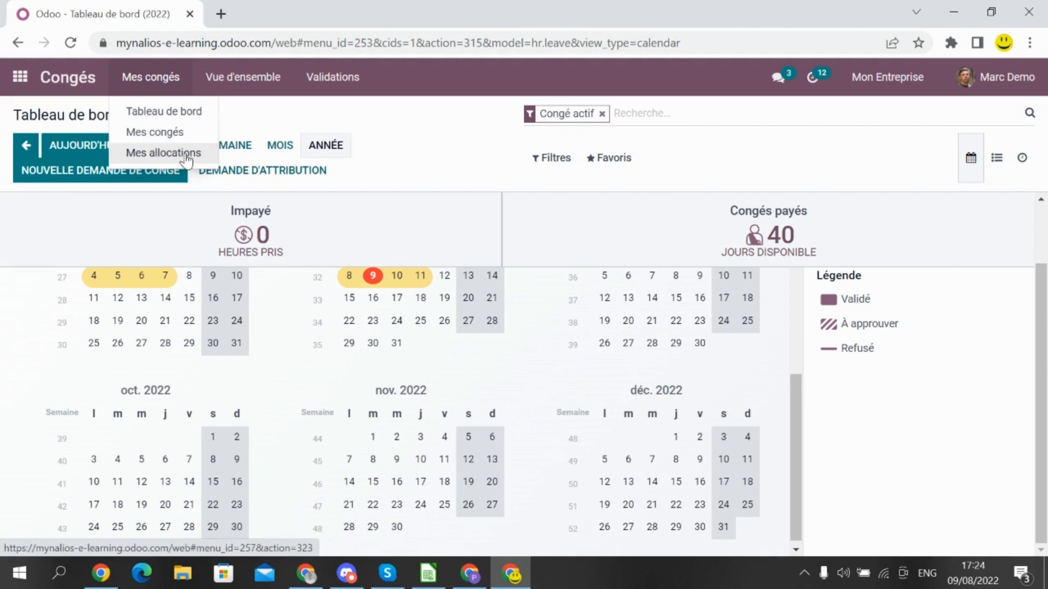
left_click(164, 153)
left_click(37, 147)
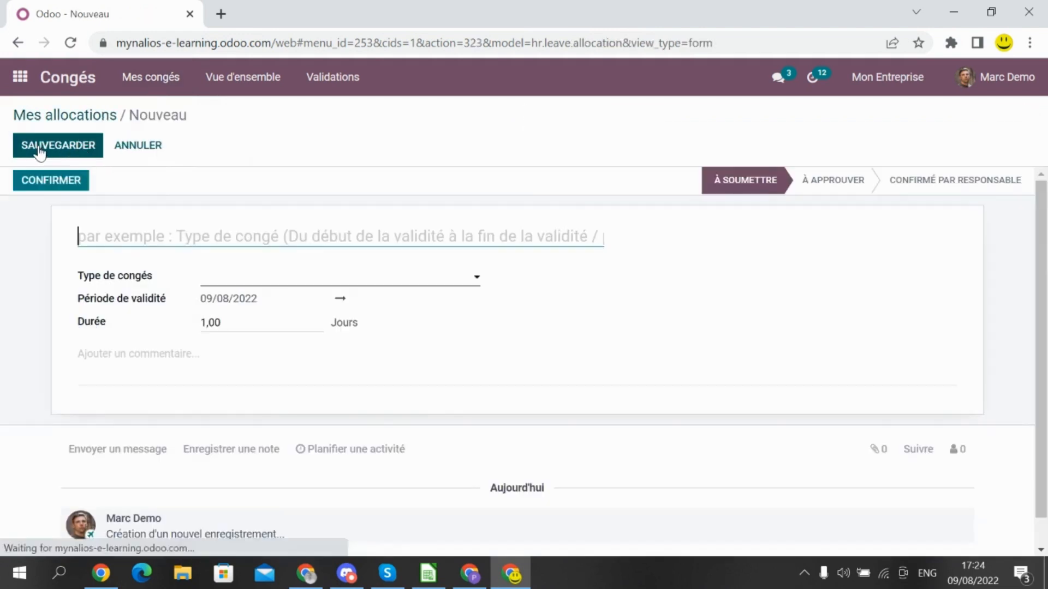
type("Compens")
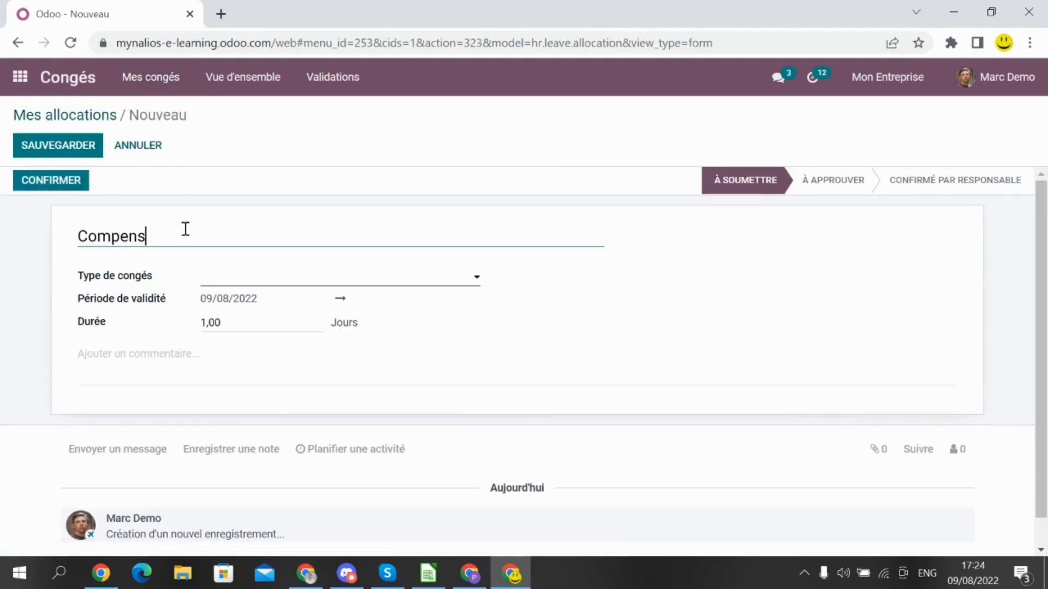
type("ation heures su")
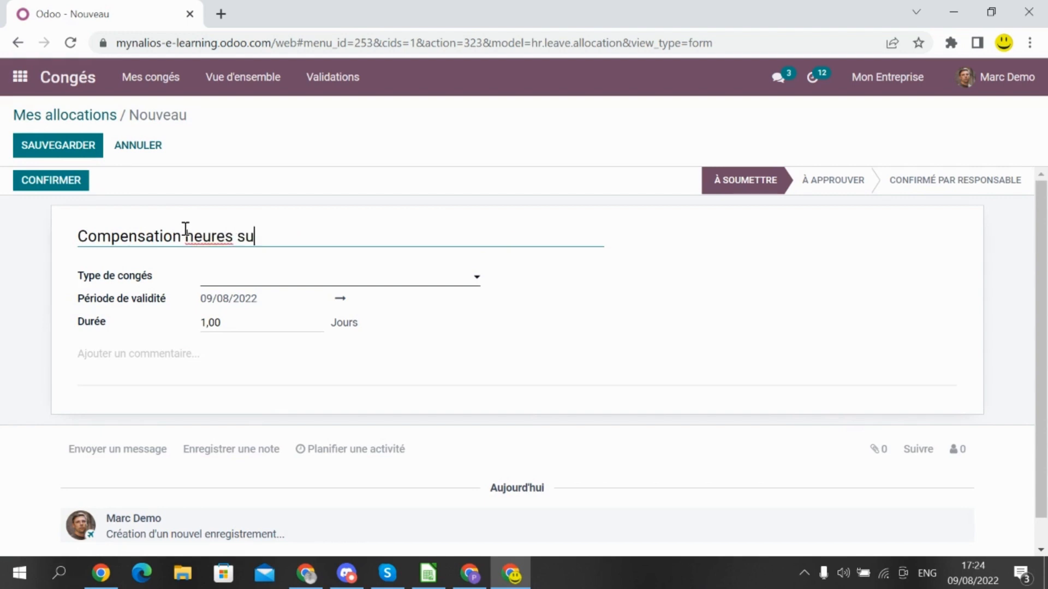
type("pplémentaires")
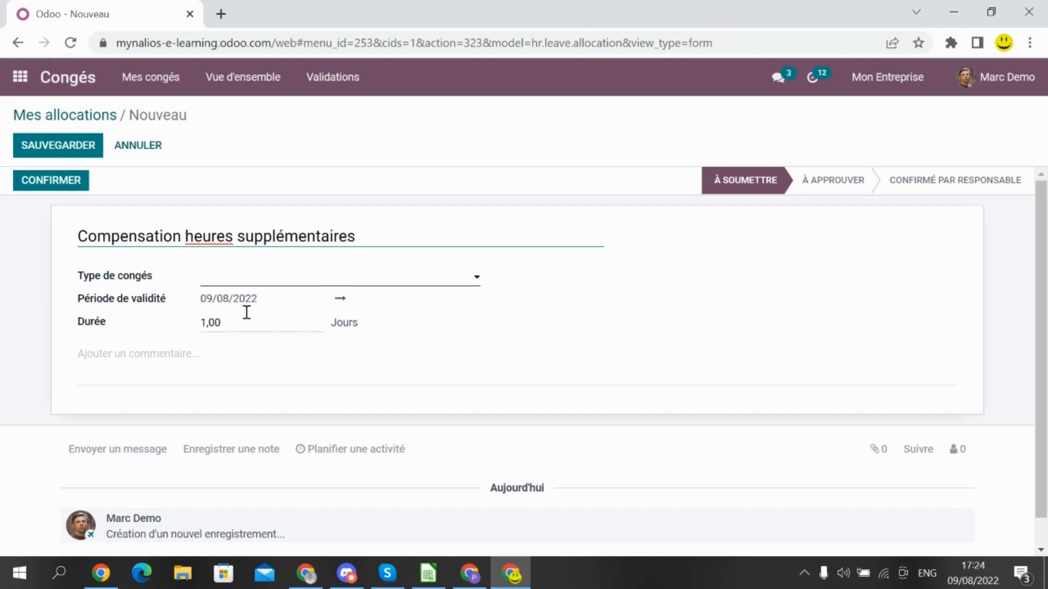
Set type Jours de compensation, duration 16, and comment 'Pour le travail de ce weekend'
left_click(229, 278)
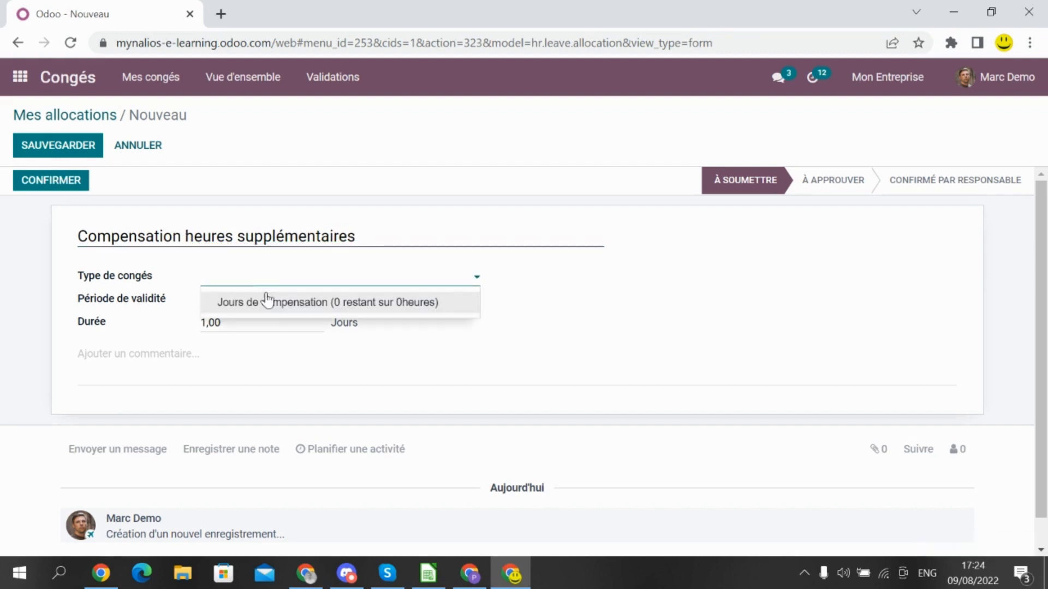
left_click(282, 306)
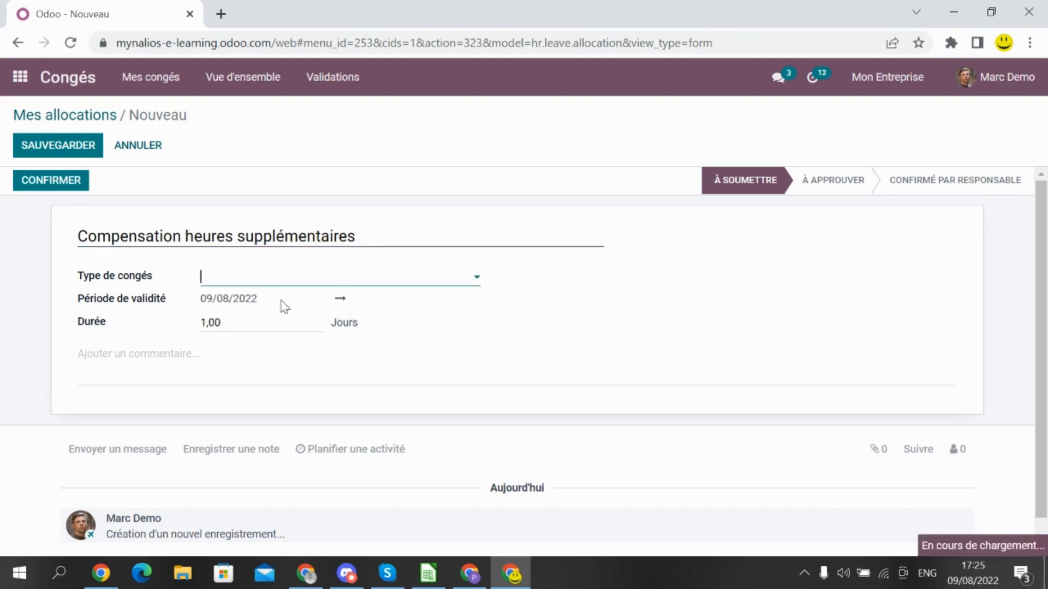
left_click(248, 318)
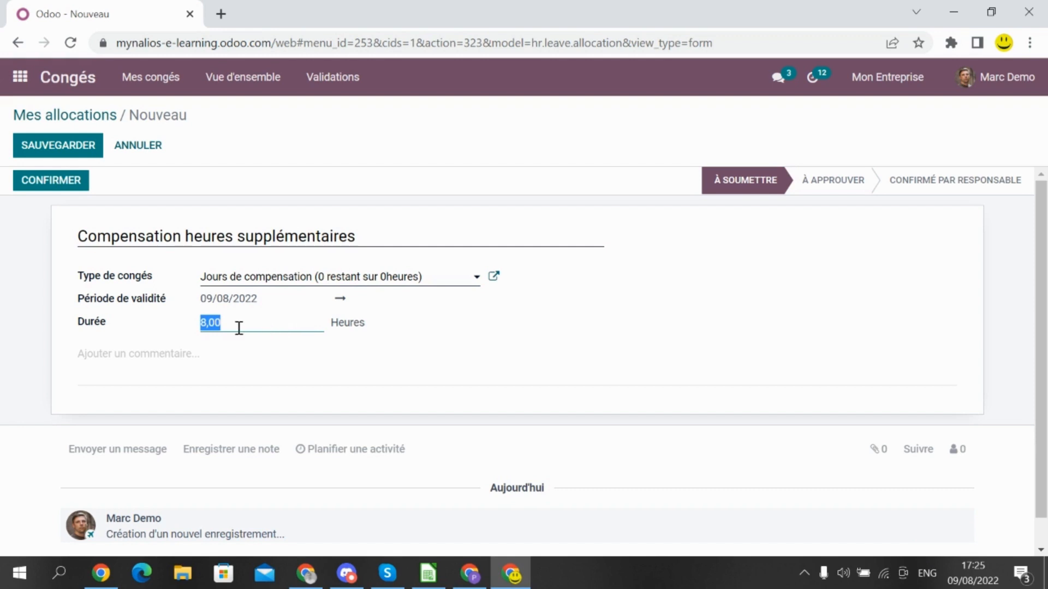
type("16")
left_click(195, 369)
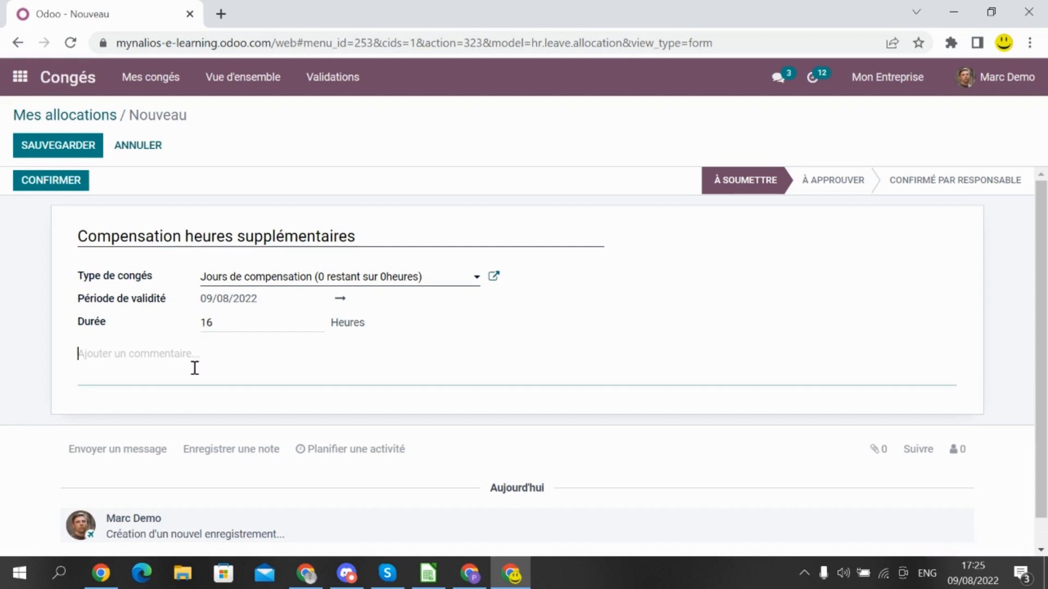
type("po")
key("BackSpace")
type("Pour le travail de ce weekend")
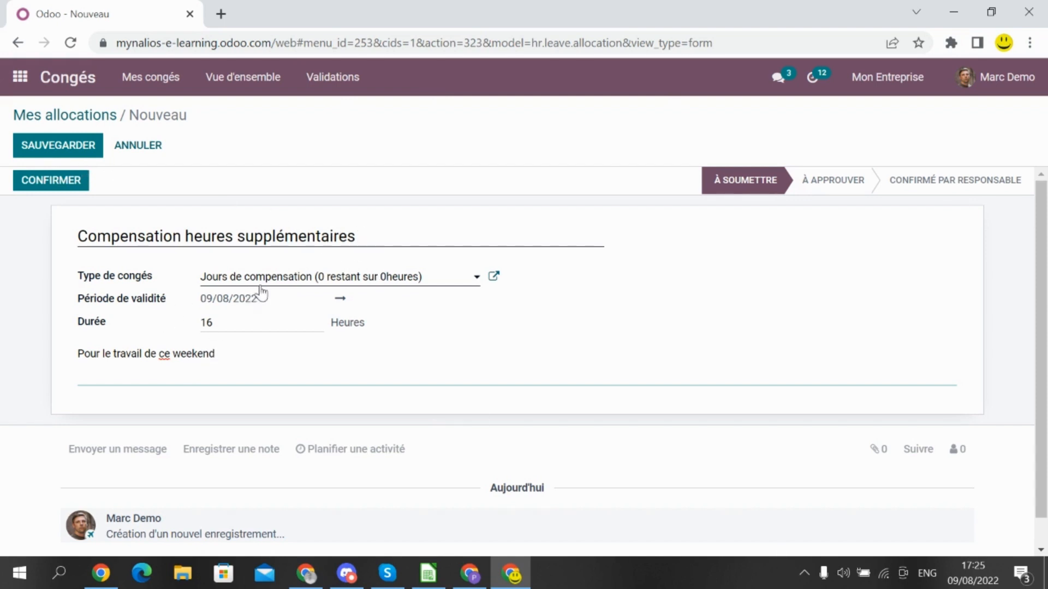
Save the 16-hour compensation request and confirm it, leaving it À approuver
left_click(73, 146)
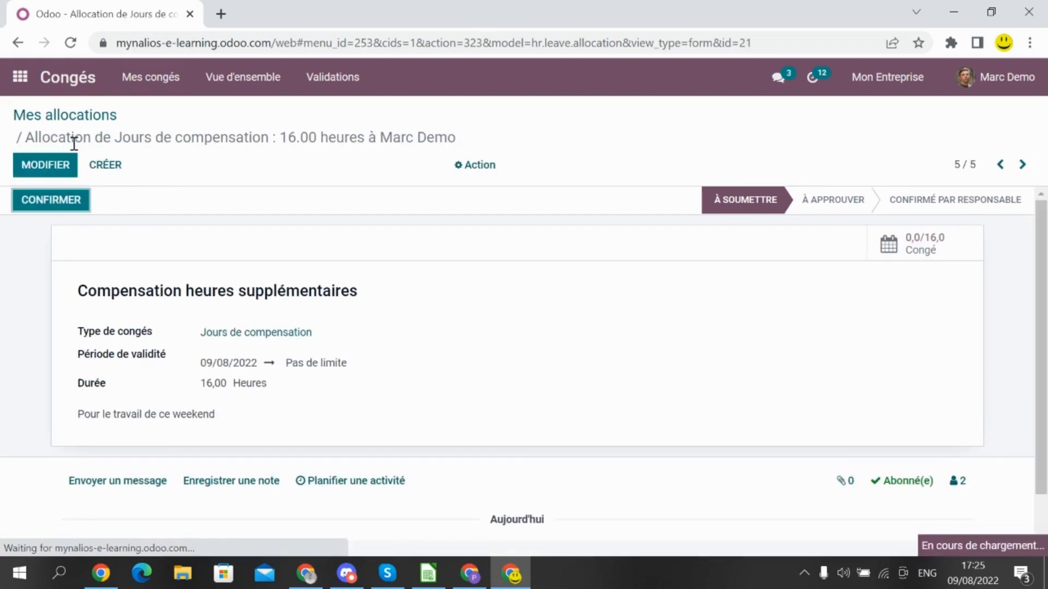
left_click(57, 200)
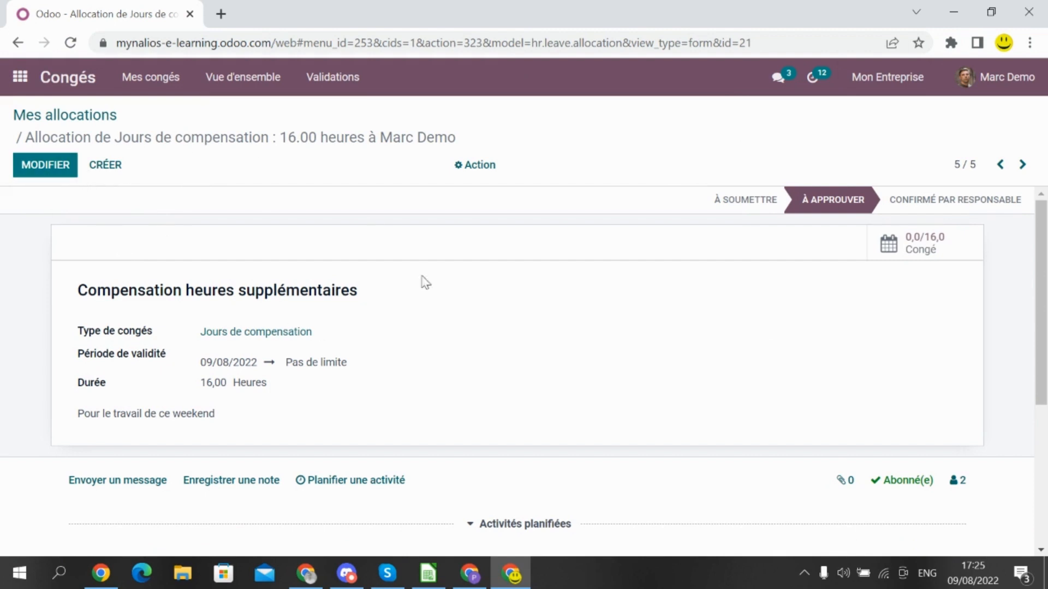
scroll(550, 250, "down", 3)
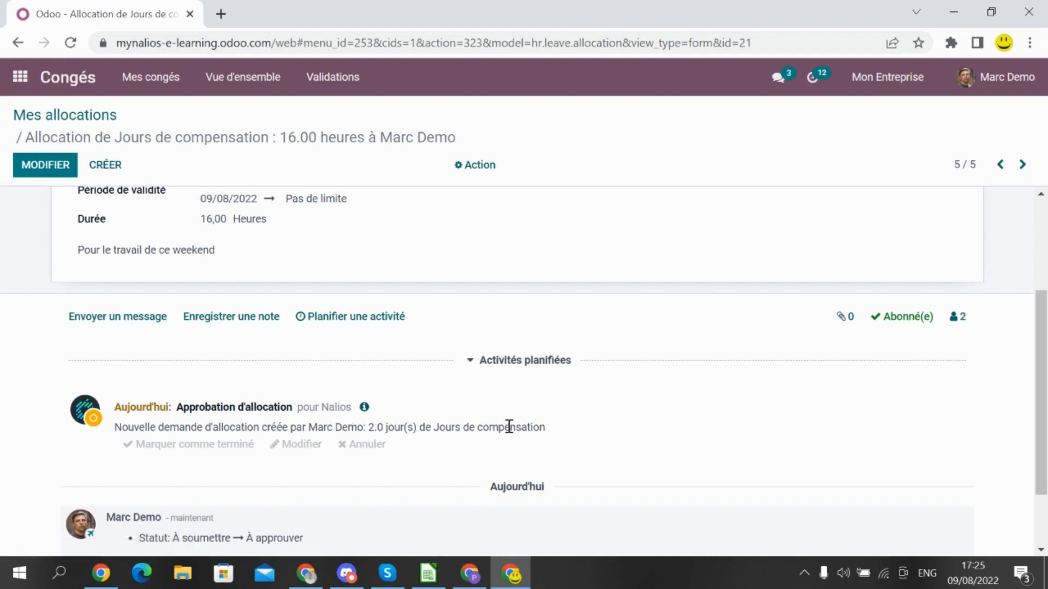
scroll(445, 425, "up", 3)
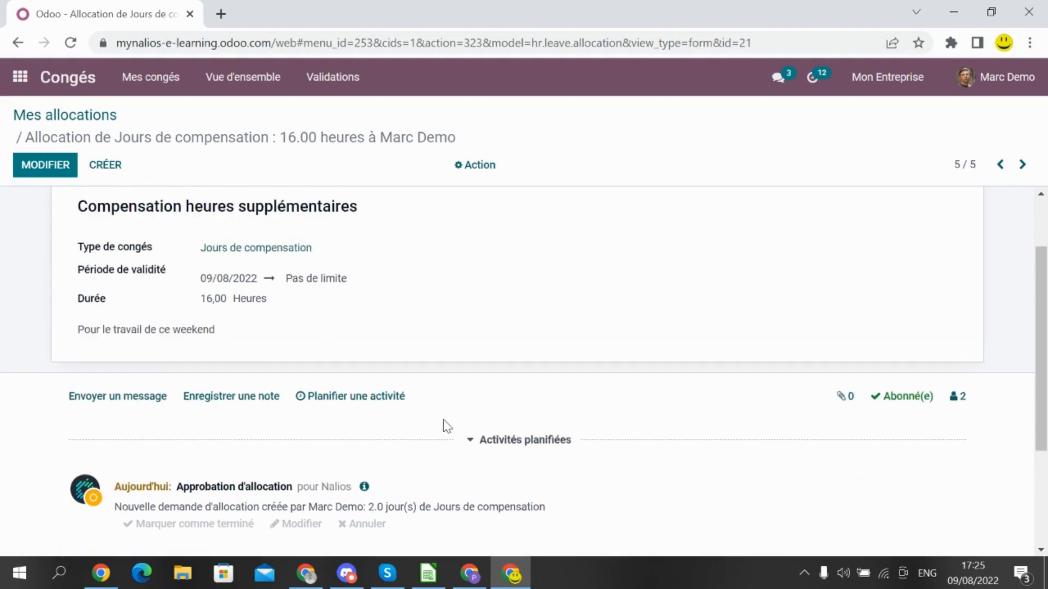
left_click(478, 582)
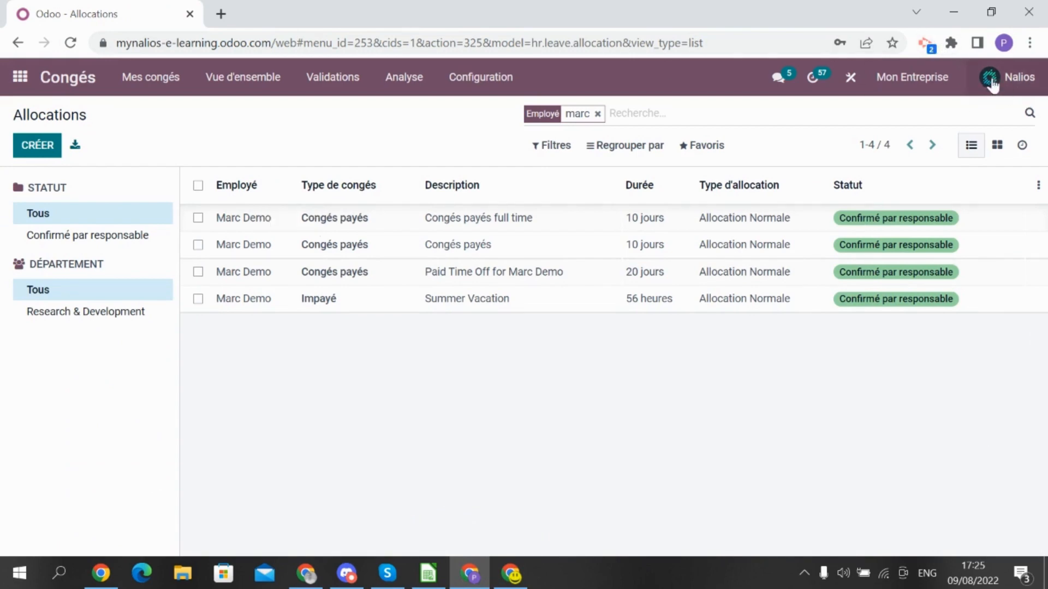
As the manager, go to Congés Validations > Allocations
left_click(21, 77)
scroll(579, 410, "down", 5)
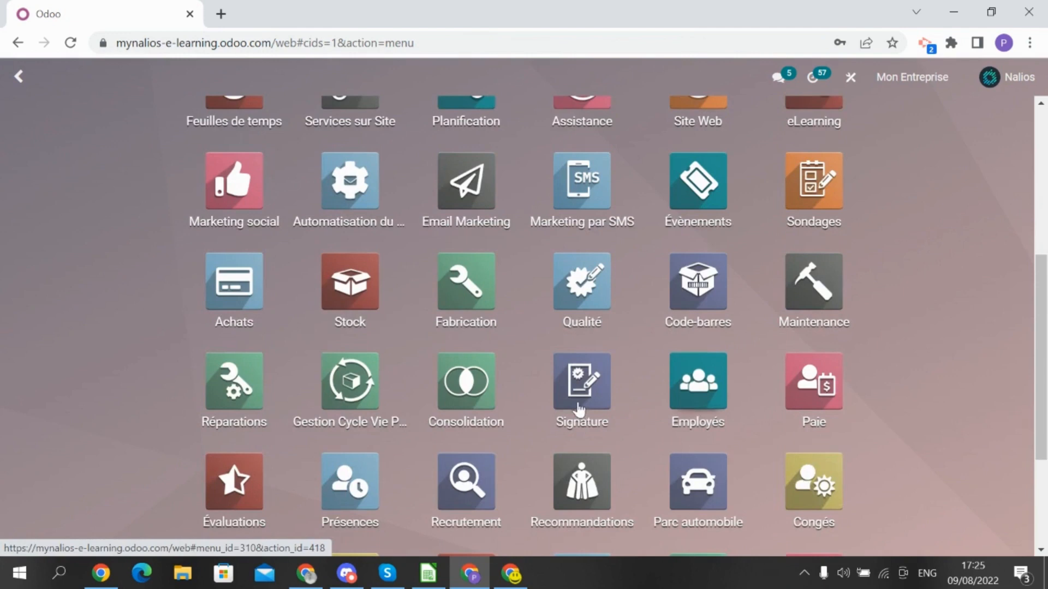
left_click(811, 468)
left_click(328, 87)
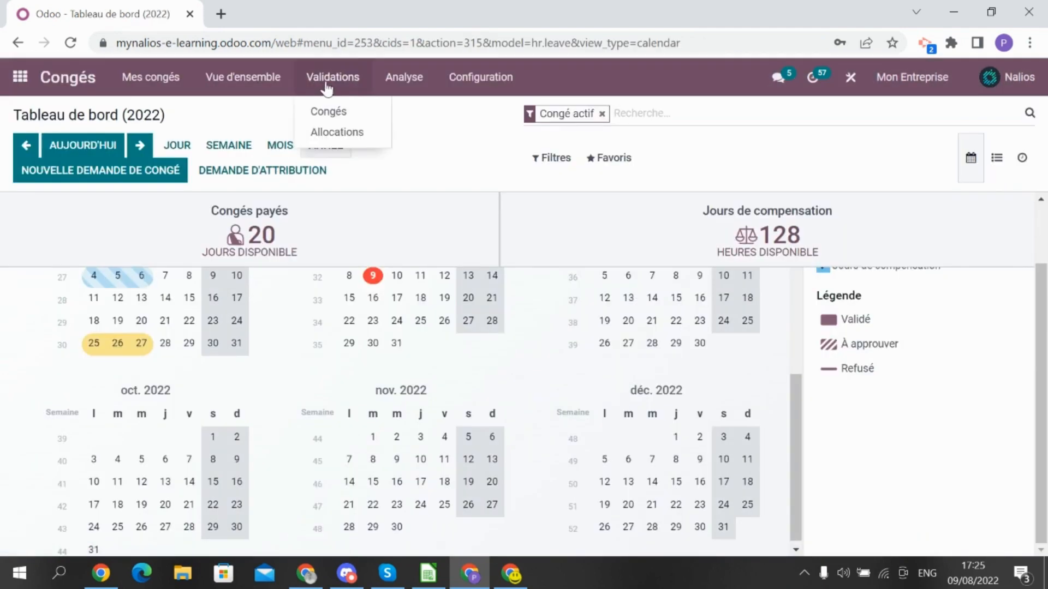
left_click(336, 134)
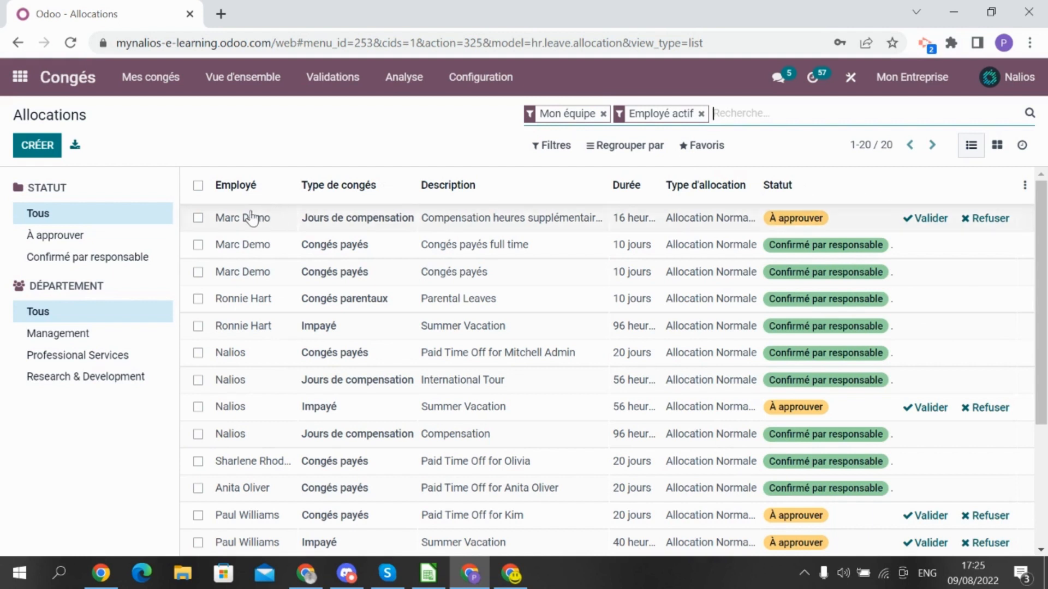
Filter the allocations to À approuver and open the employee's 16-hour compensation request
left_click(555, 152)
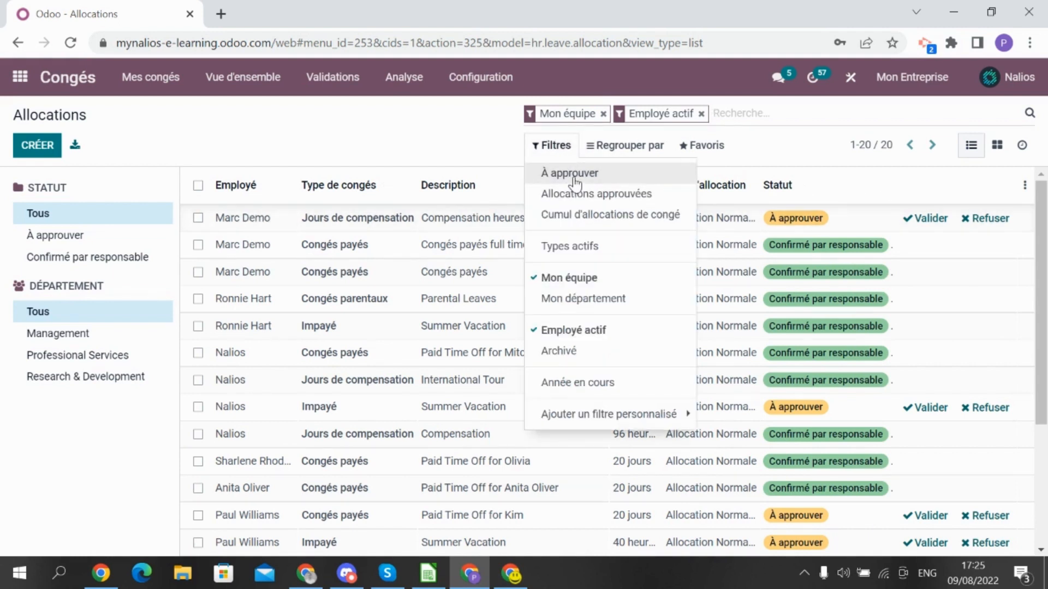
left_click(574, 174)
left_click(428, 133)
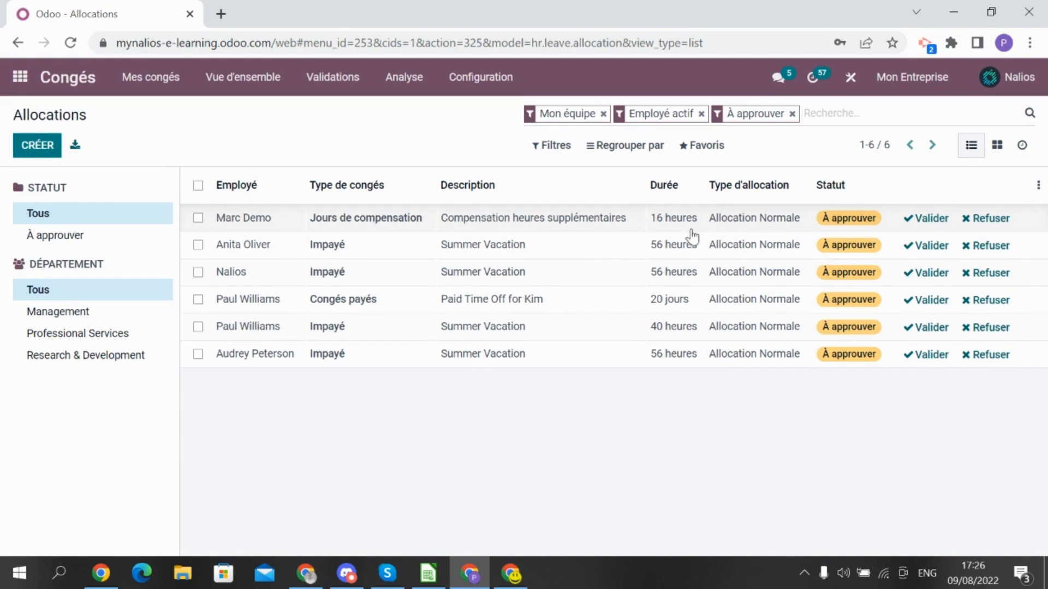
left_click(550, 225)
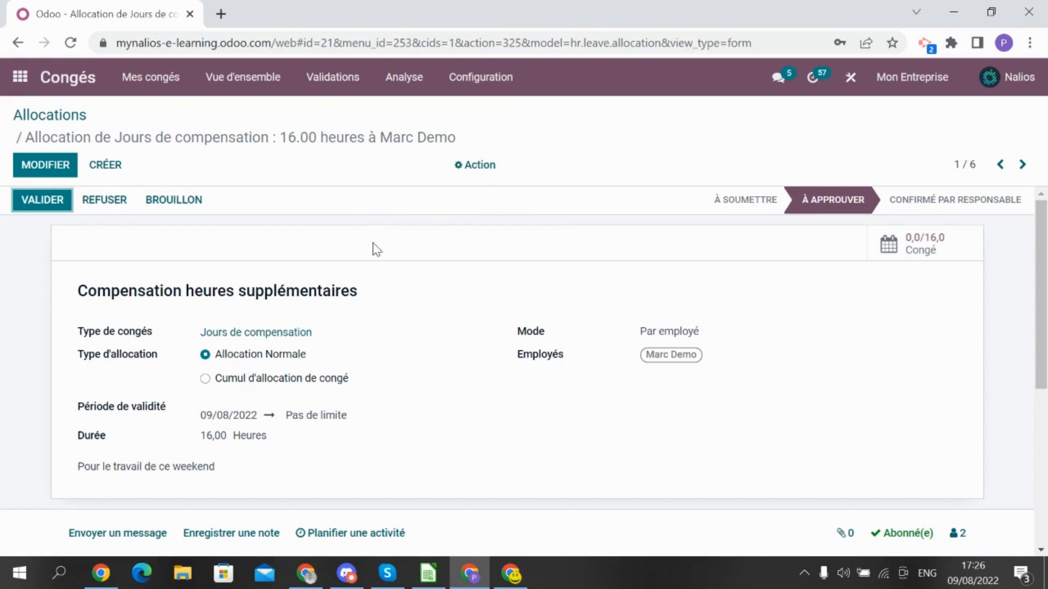
Begin an internal note (Enregistrer une note) on the compensation request
scroll(366, 382, "down", 2)
scroll(134, 360, "up", 2)
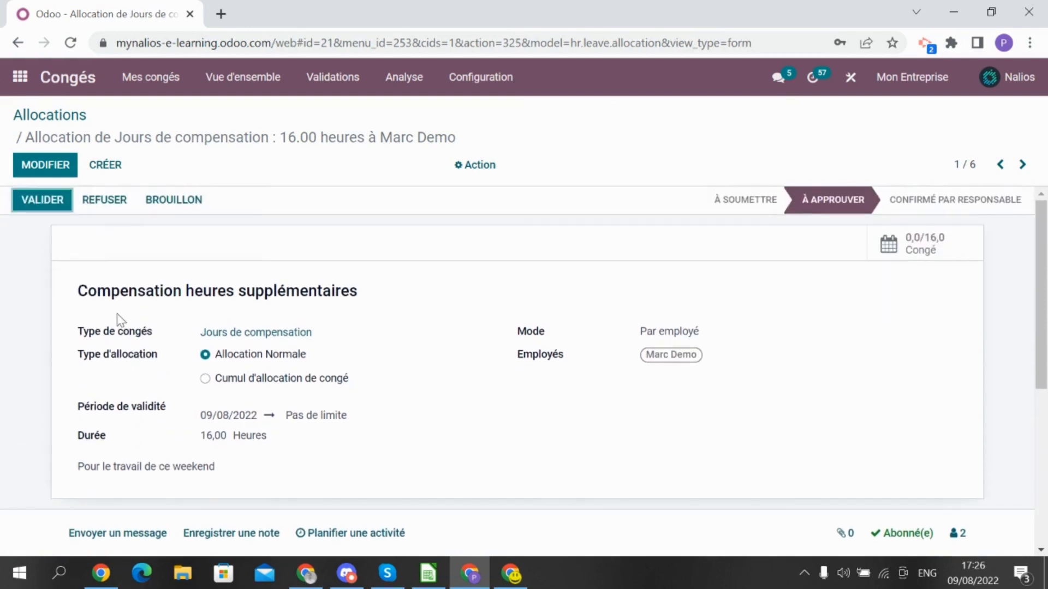
left_click(41, 210)
scroll(432, 234, "down", 3)
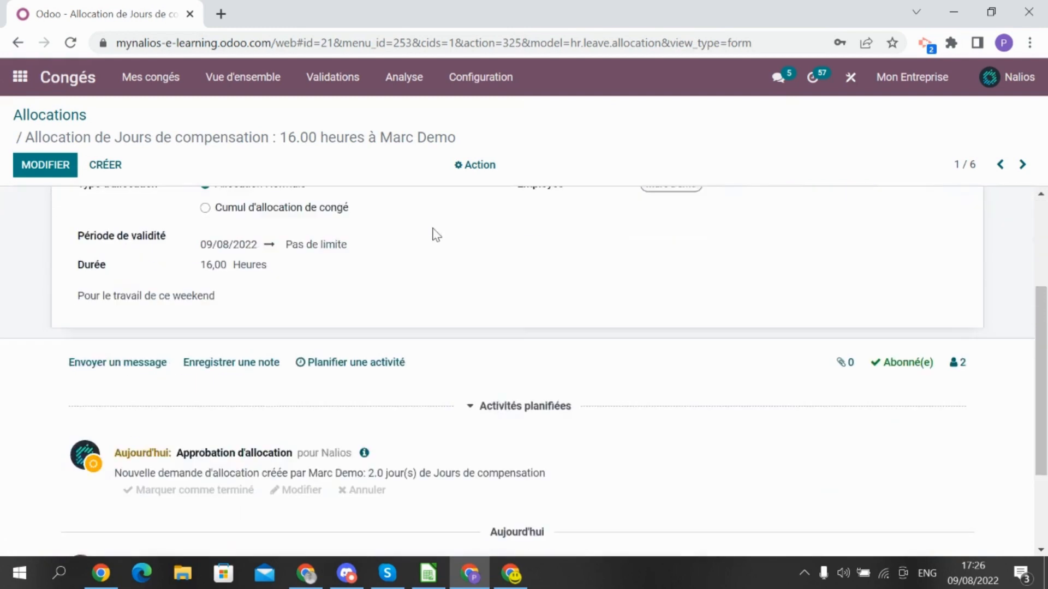
left_click(232, 373)
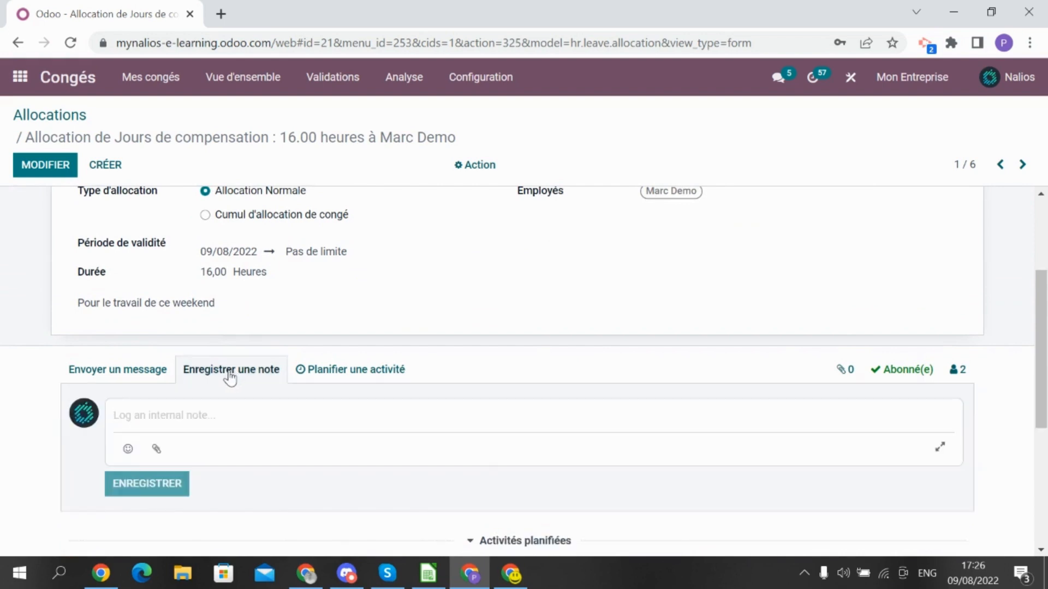
Mention the employee in the note with 'petite question?' and post it
scroll(230, 377, "down", 1)
type("@ma")
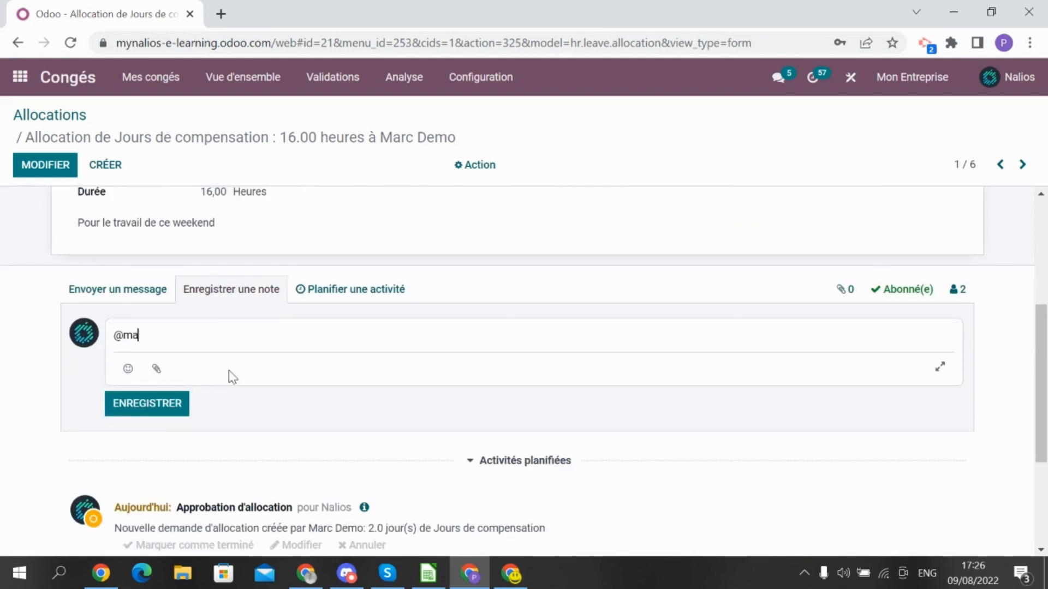
type("rcrc")
key("BackSpace")
key("BackSpace")
key("BackSpace")
key("BackSpace")
type("dem")
left_click(229, 374)
type("petite ")
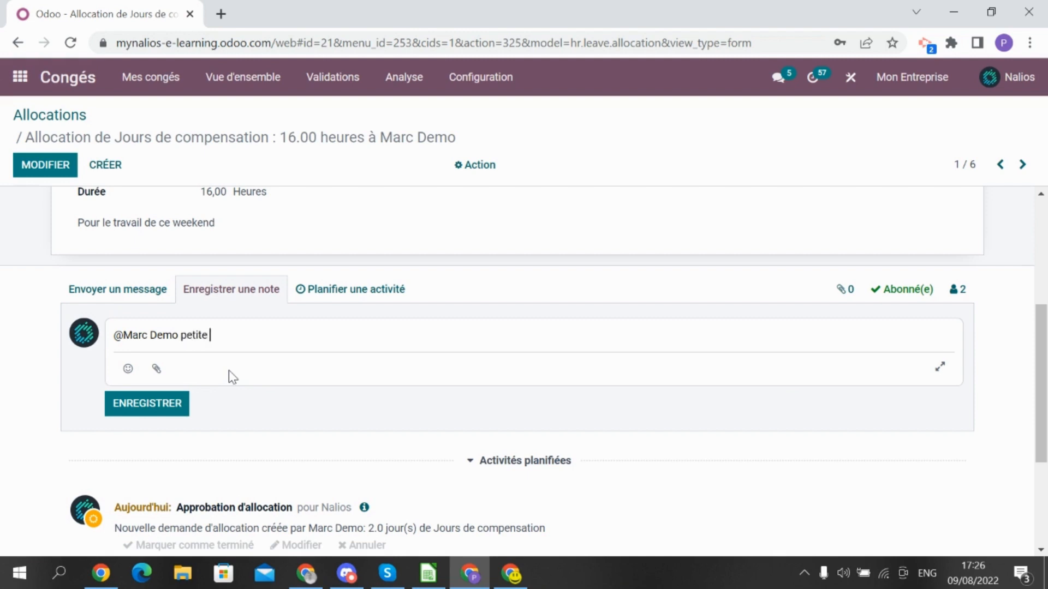
type("question?")
left_click(154, 403)
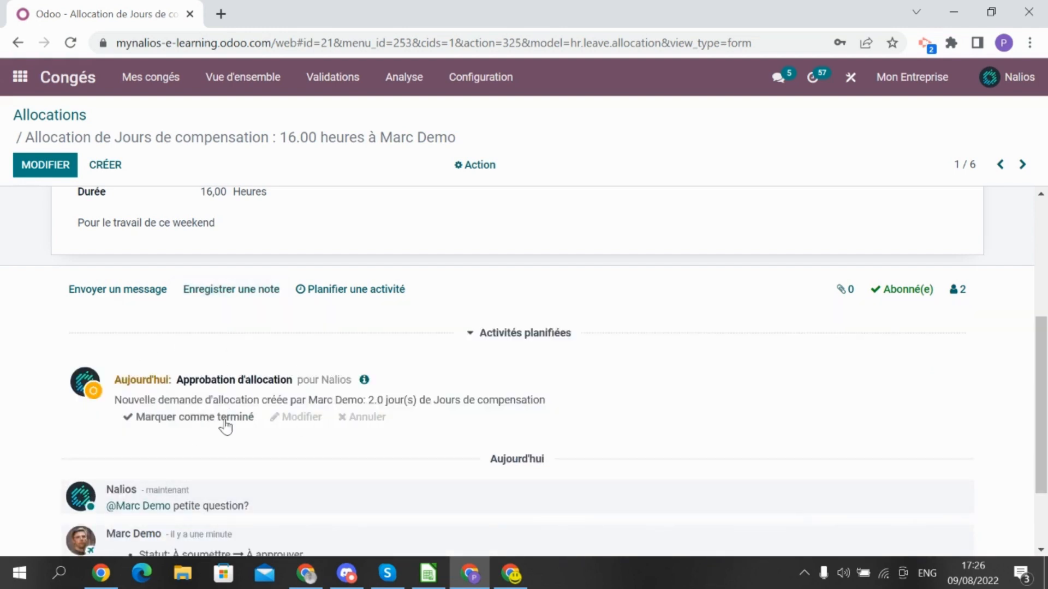
scroll(225, 426, "up", 5)
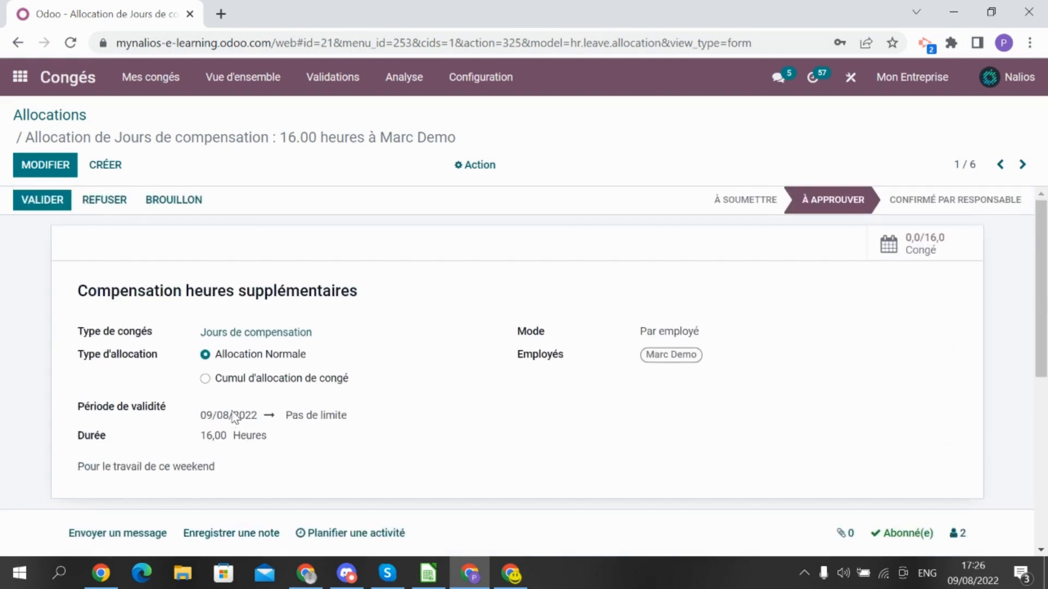
Validate the compensation allocation, then view the employee's dashboard showing 16 compensation hours available
left_click(54, 201)
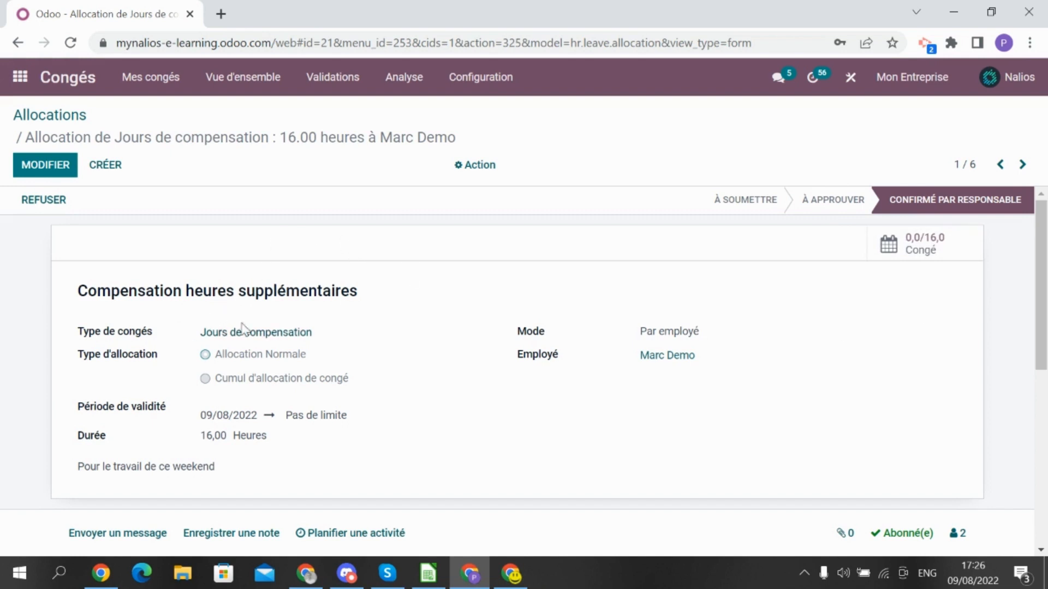
left_click(512, 575)
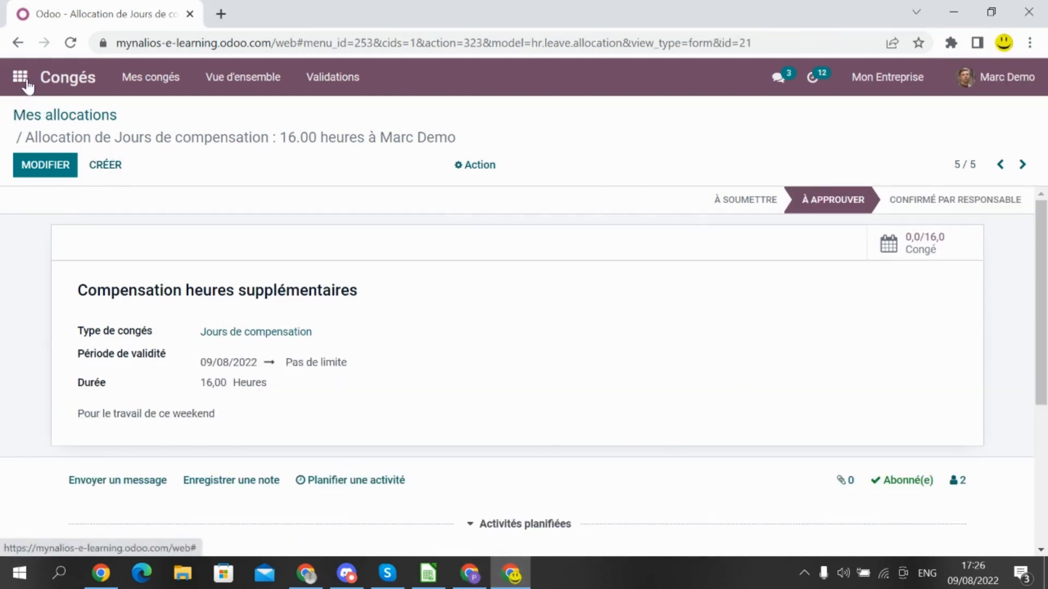
left_click(68, 79)
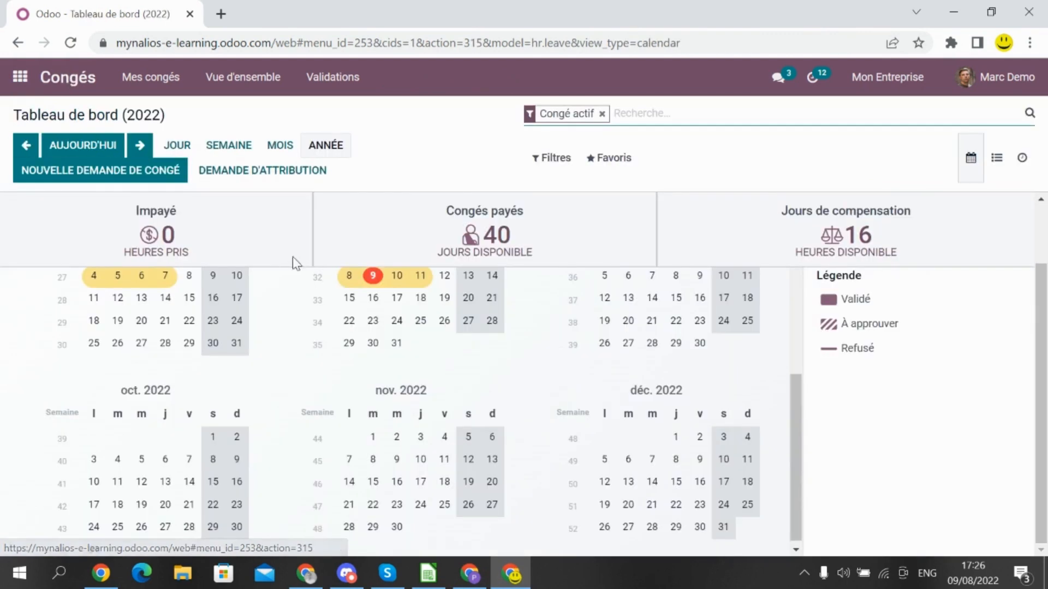